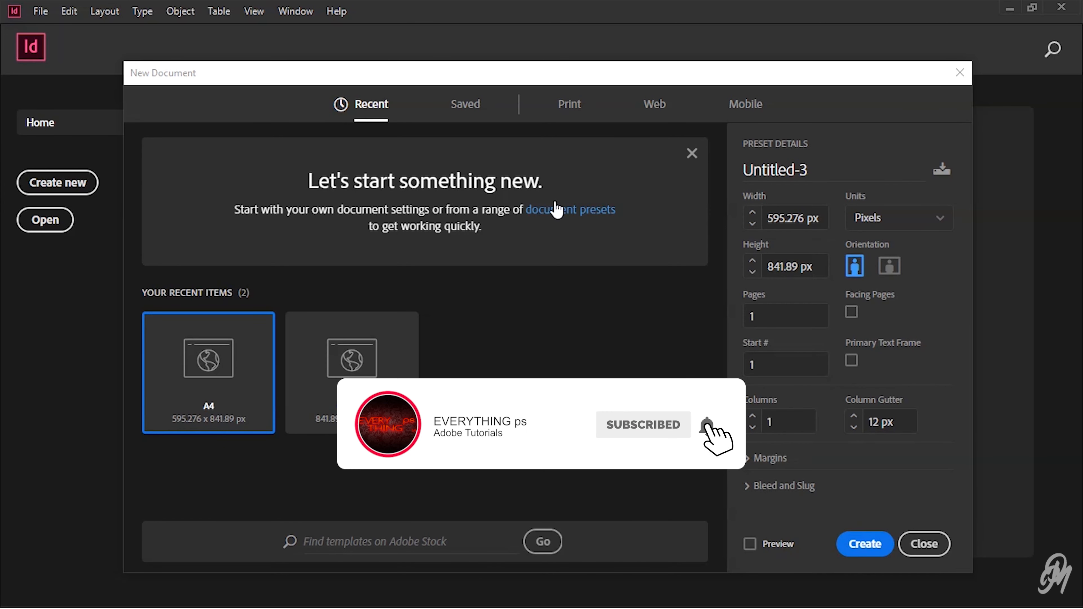
# Create a new document named Gradients from the A4 web preset.
pyautogui.click(649, 106)
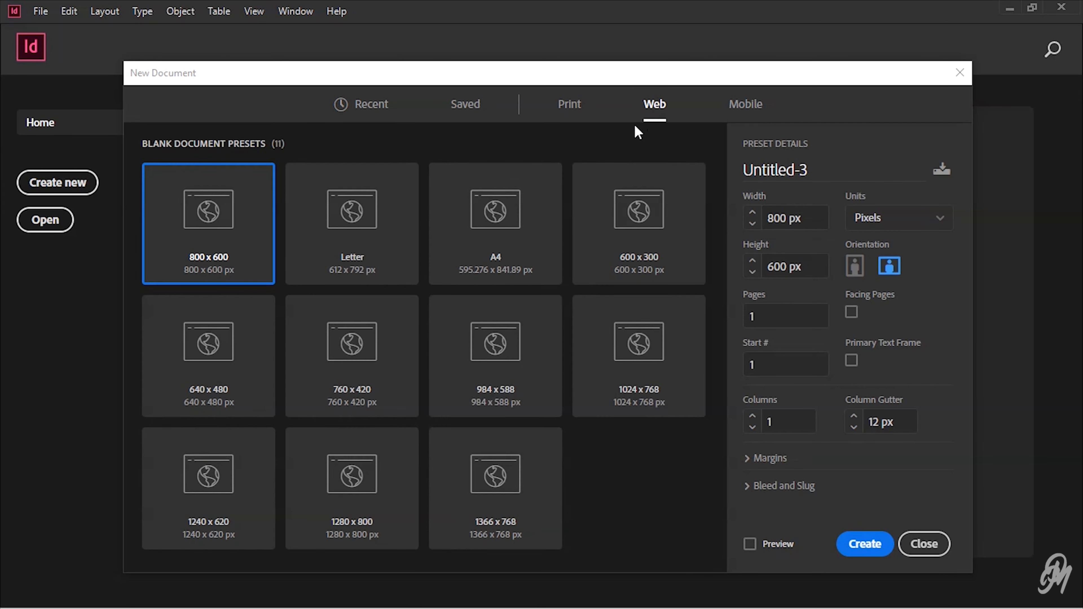
pyautogui.click(504, 231)
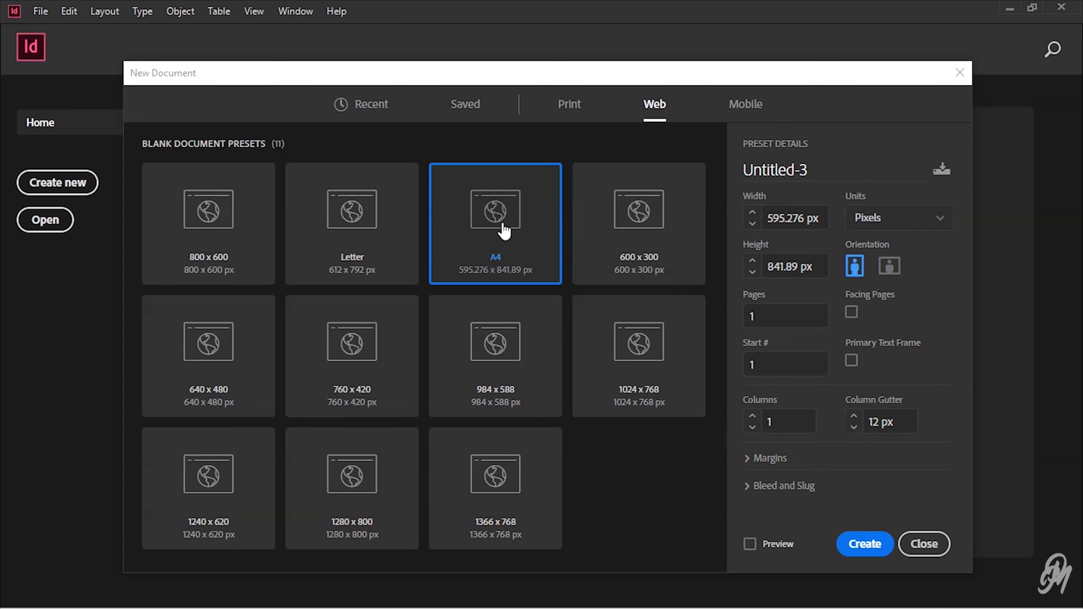
pyautogui.click(836, 163)
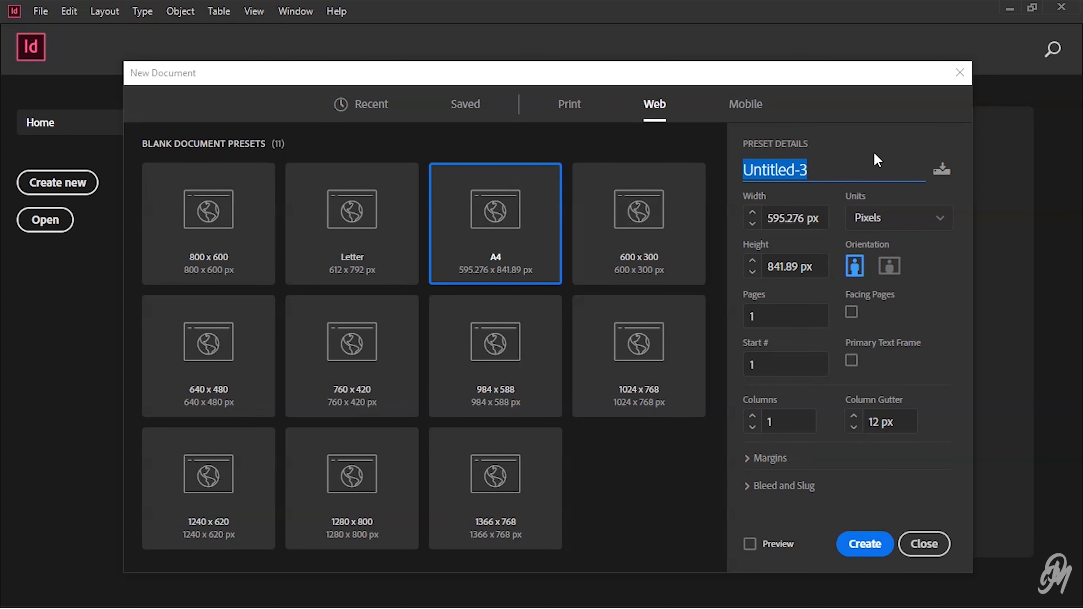
pyautogui.write('Gradients')
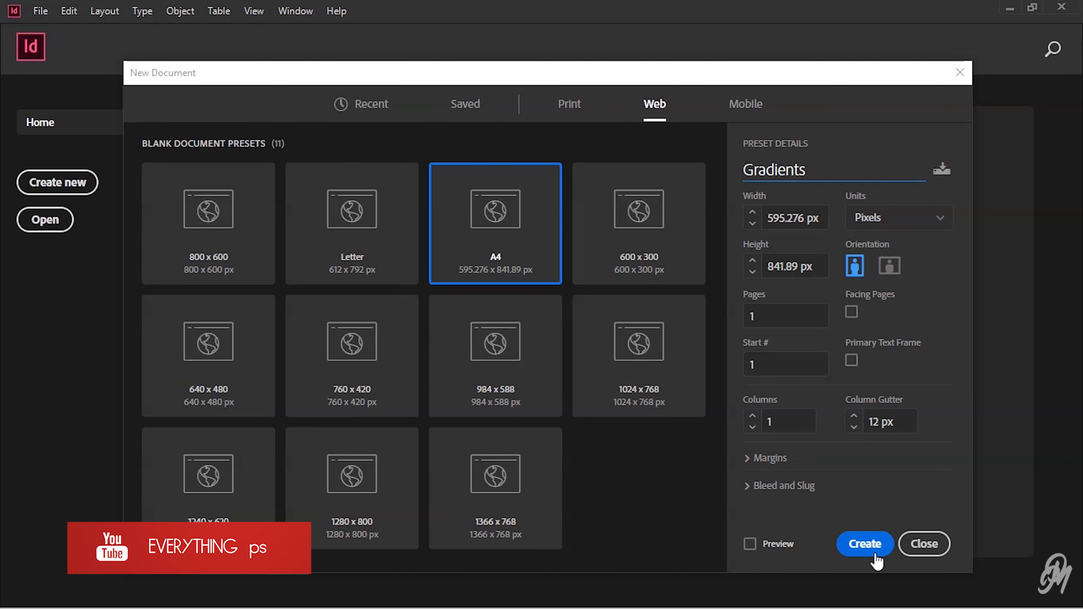
pyautogui.click(862, 550)
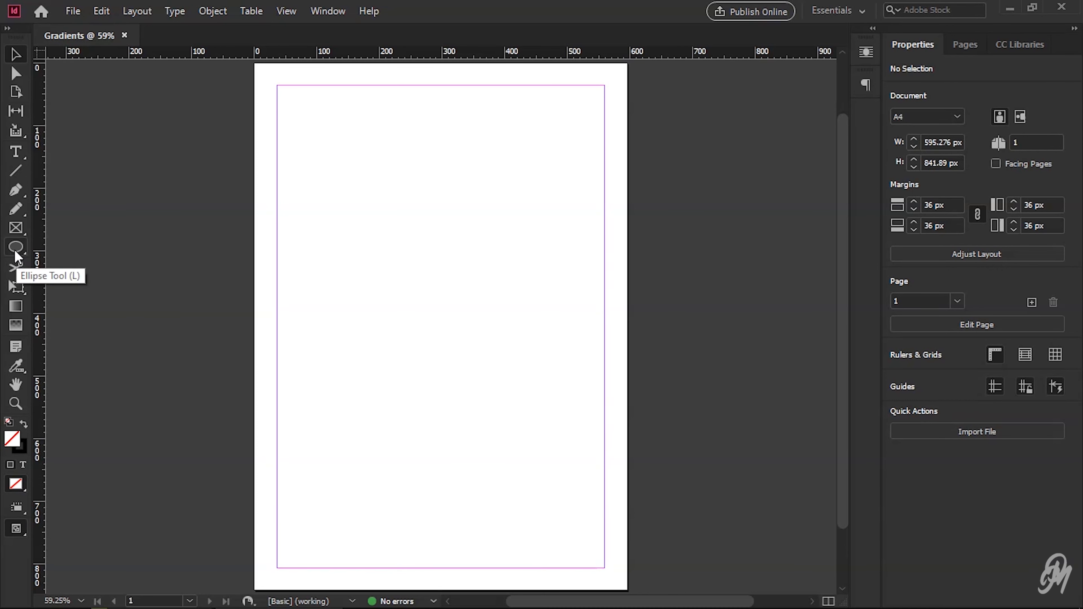
# Draw a circle about 429 px in diameter on the page with the Ellipse tool.
pyautogui.click(15, 252)
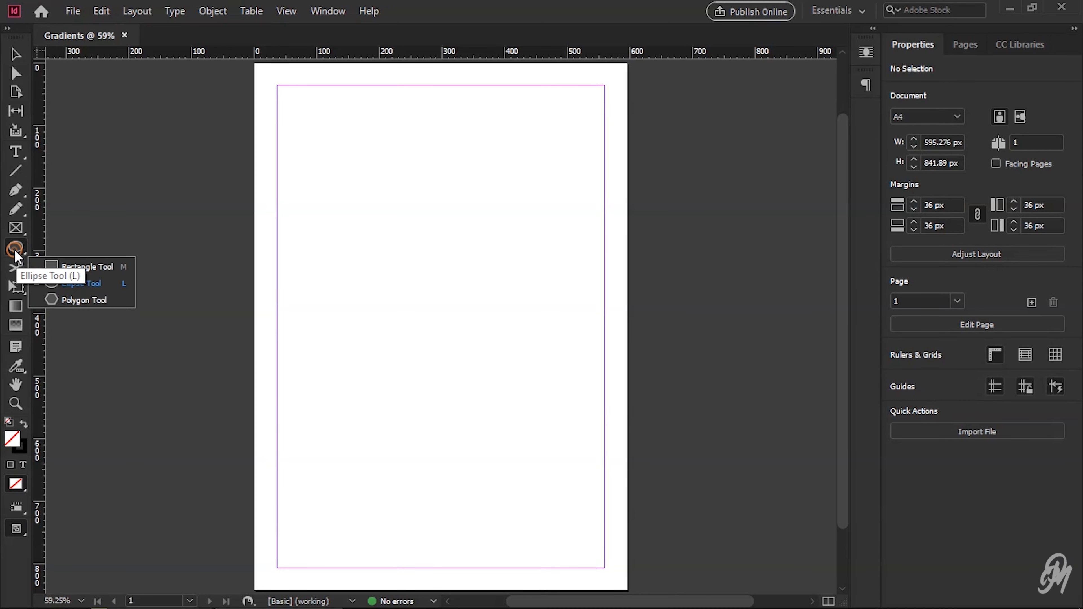
pyautogui.click(89, 288)
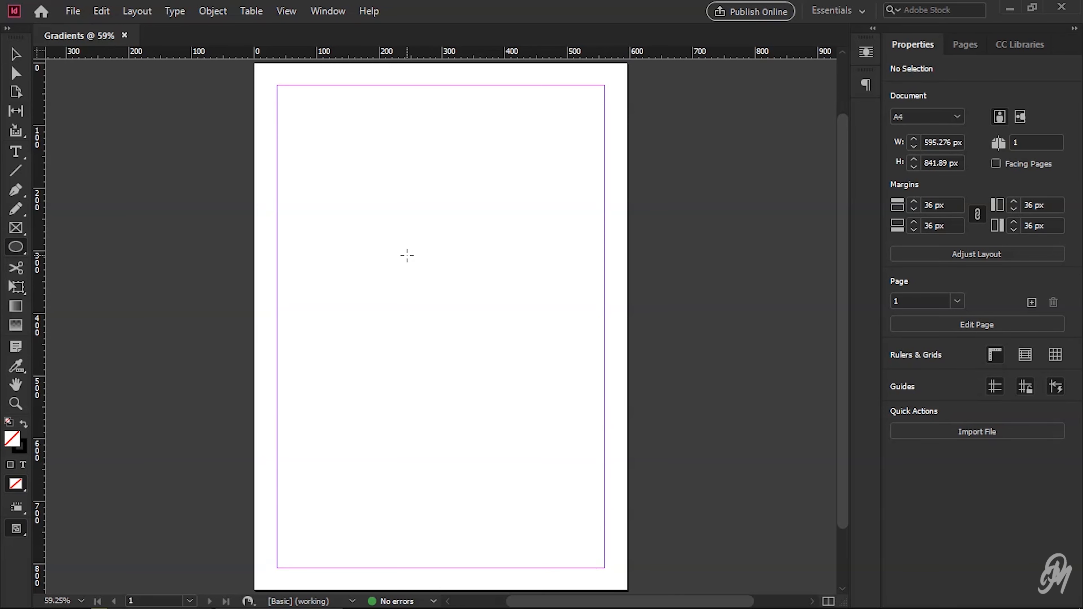
pyautogui.moveTo(350, 257)
pyautogui.mouseDown()
pyautogui.moveTo(506, 412)
pyautogui.moveTo(603, 455)
pyautogui.moveTo(610, 466)
pyautogui.moveTo(553, 440)
pyautogui.moveTo(651, 494)
pyautogui.moveTo(643, 488)
pyautogui.mouseUp()
pyautogui.hotkey('ctrl', 'z')
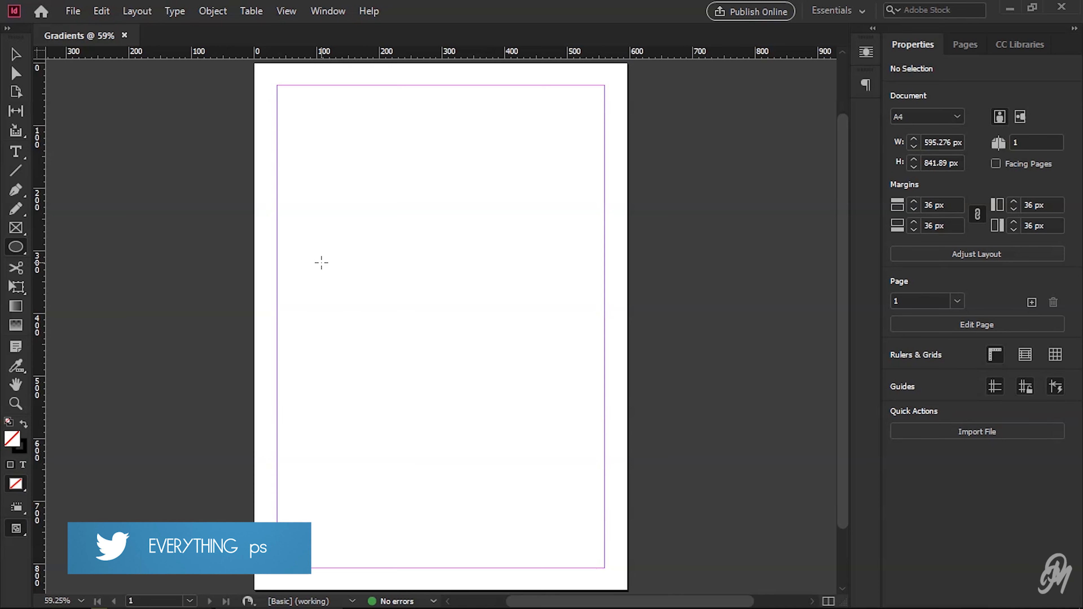
pyautogui.moveTo(320, 264)
pyautogui.mouseDown()
pyautogui.moveTo(583, 527)
pyautogui.moveTo(554, 483)
pyautogui.moveTo(578, 491)
pyautogui.moveTo(566, 431)
pyautogui.moveTo(590, 493)
pyautogui.mouseUp()
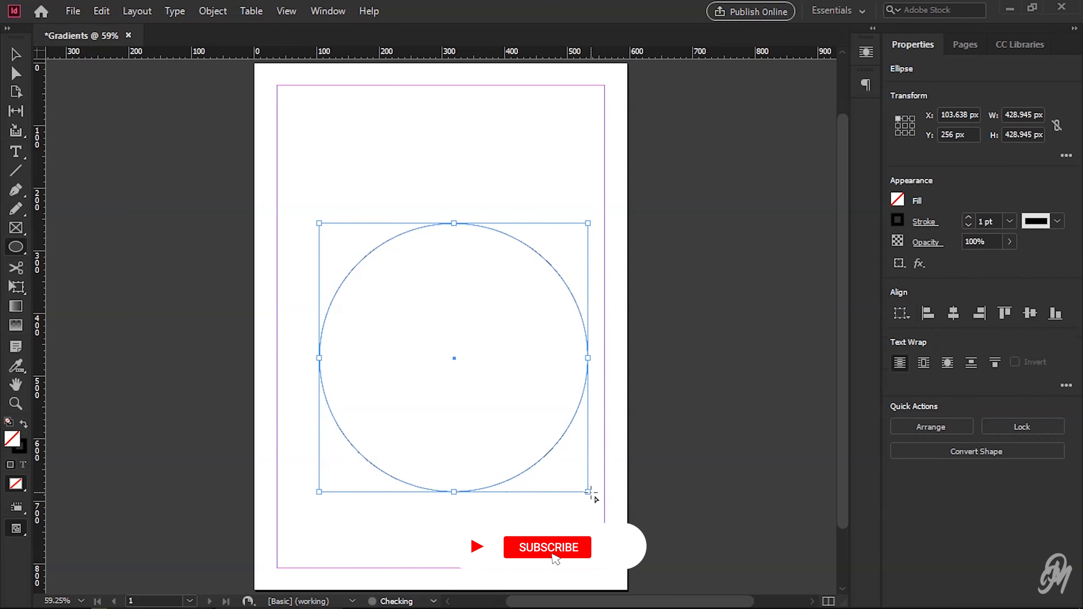
# Select the circle and move it to the centre of the page, at about X 83 px, Y 206 px.
pyautogui.click(15, 55)
pyautogui.click(461, 248)
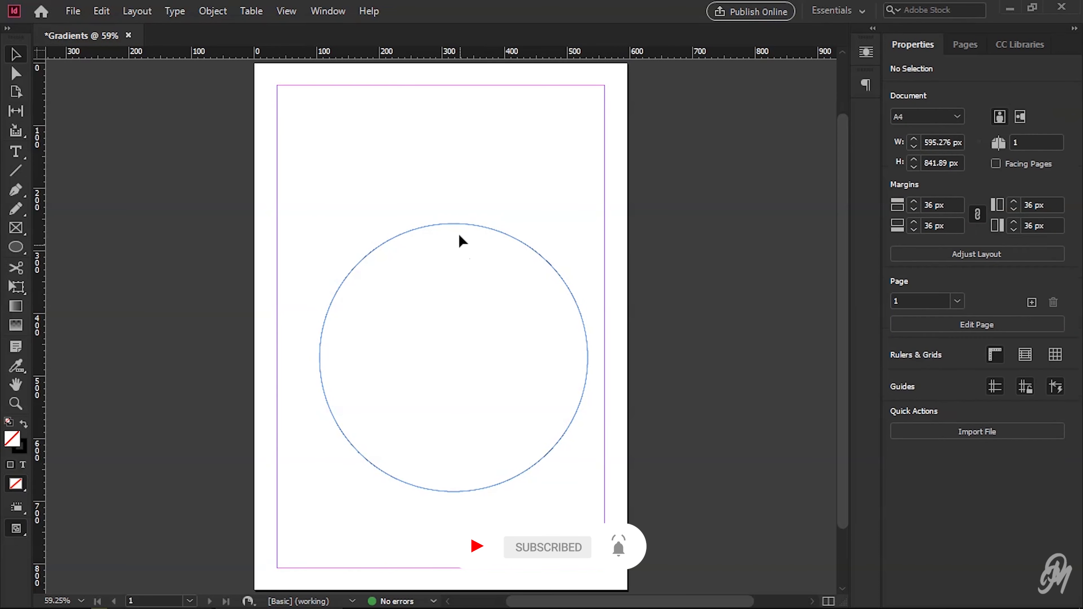
pyautogui.click(456, 223)
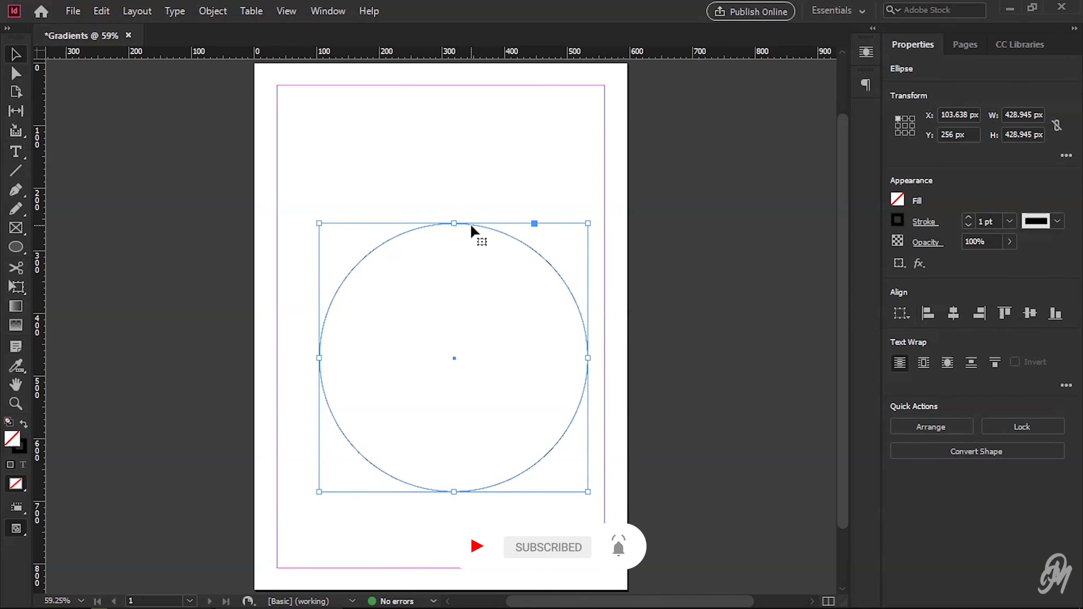
pyautogui.moveTo(470, 222); pyautogui.dragTo(459, 202)
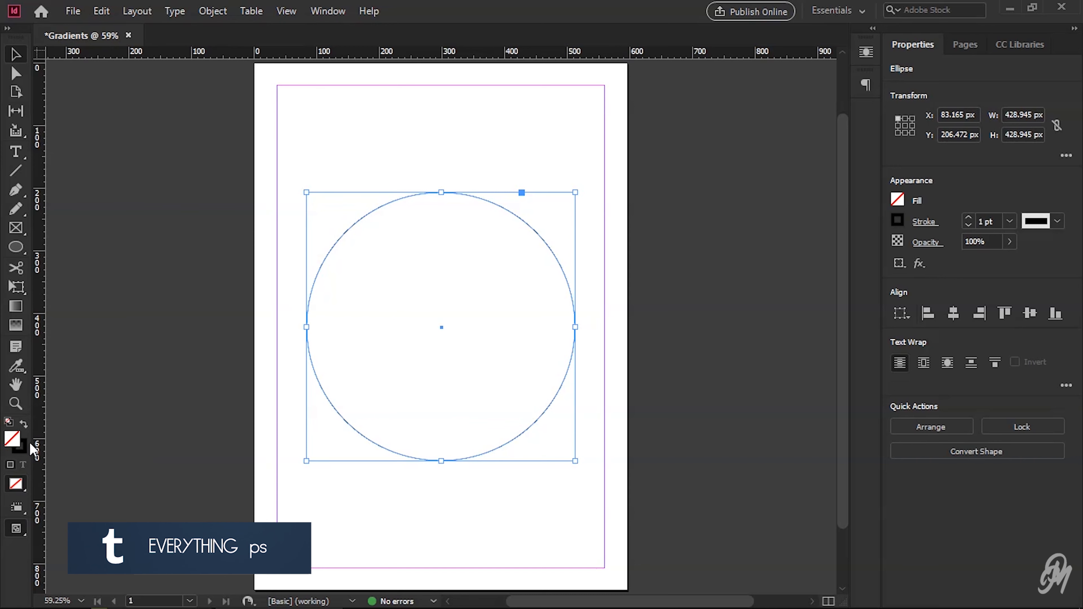
# Swap the circle's fill and stroke, and set the fill to RGB Magenta.
pyautogui.click(24, 423)
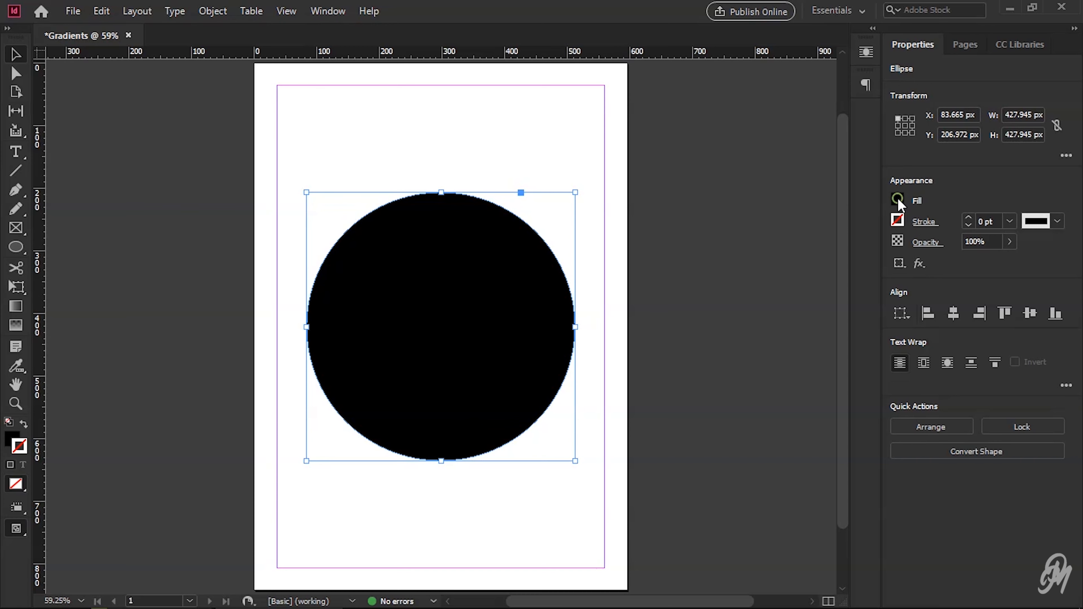
pyautogui.click(897, 198)
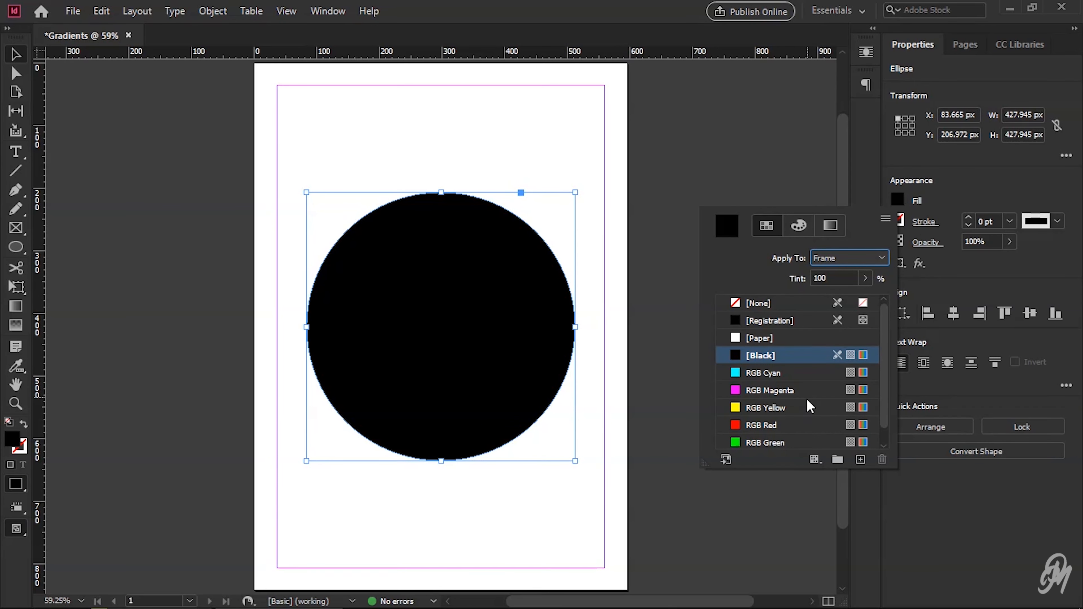
pyautogui.click(782, 391)
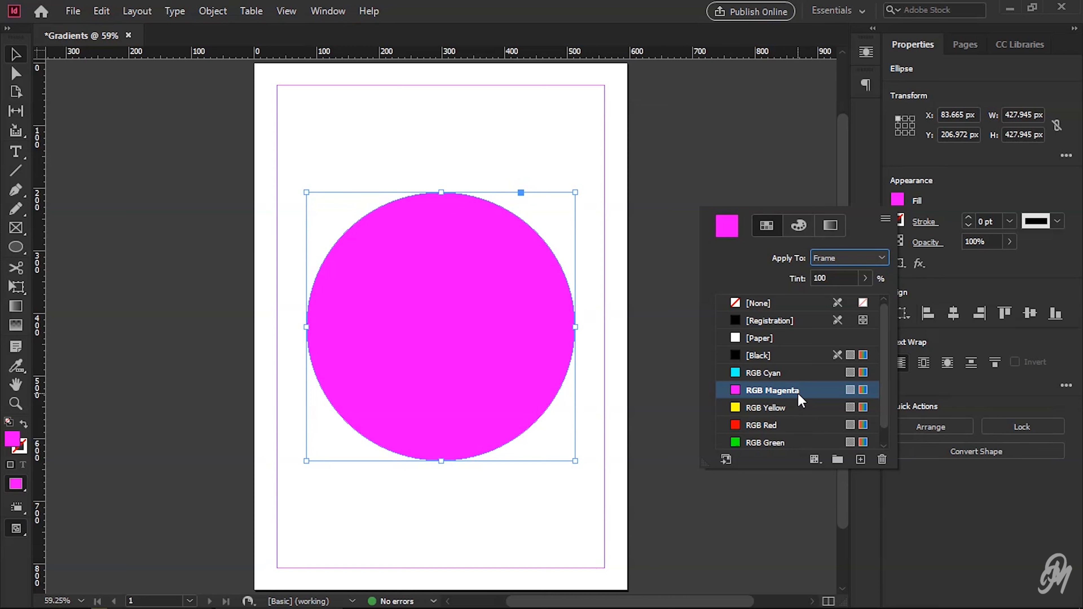
pyautogui.click(900, 198)
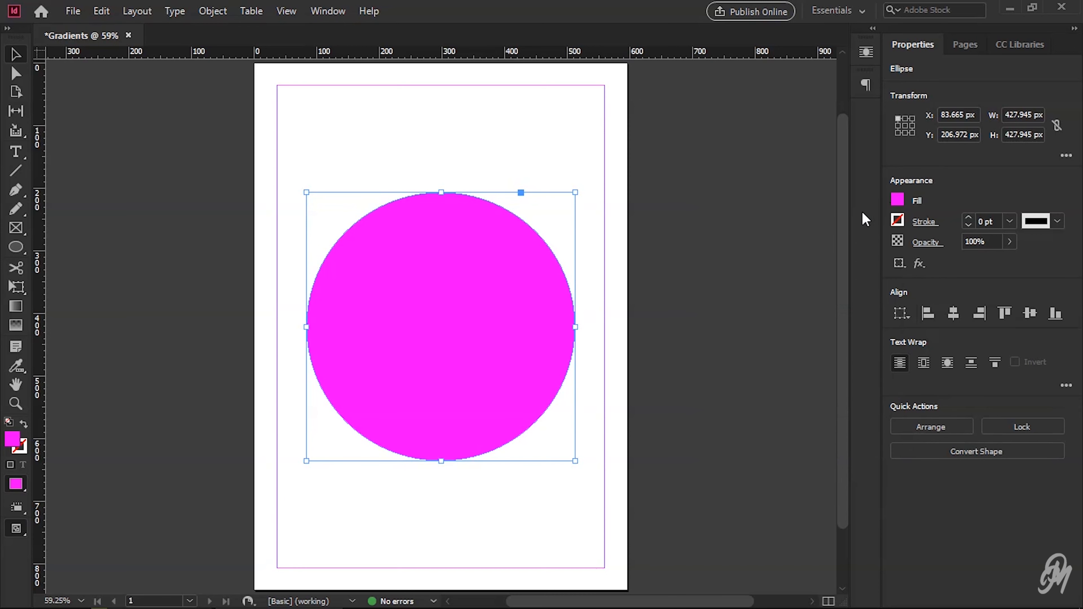
# Try diagonal gradients of different directions and lengths across the circle with the Gradient Swatch tool, undoing each one.
pyautogui.click(14, 312)
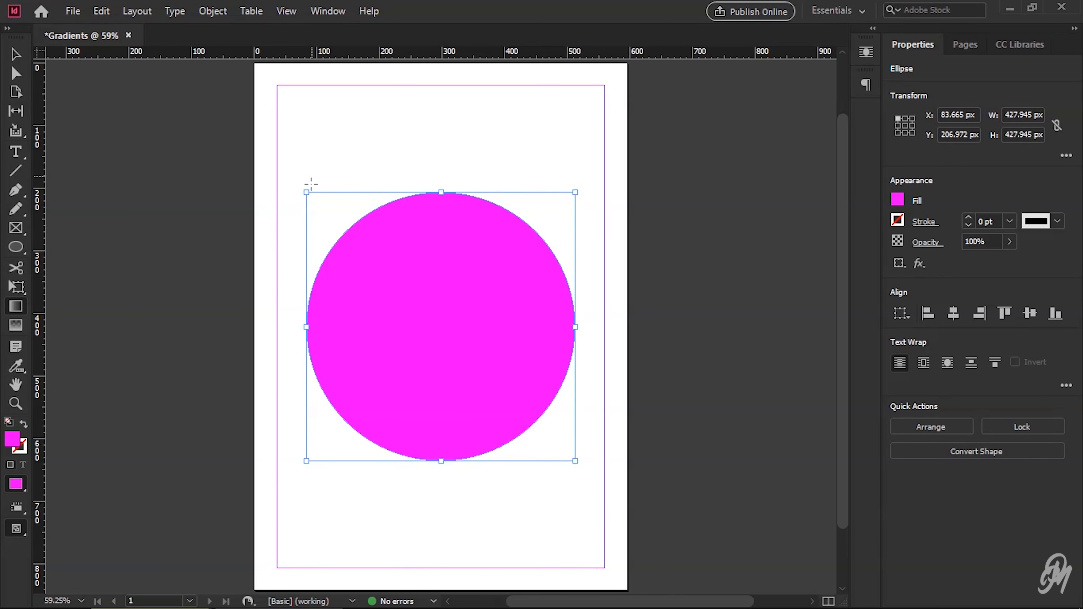
pyautogui.moveTo(313, 203); pyautogui.dragTo(569, 452)
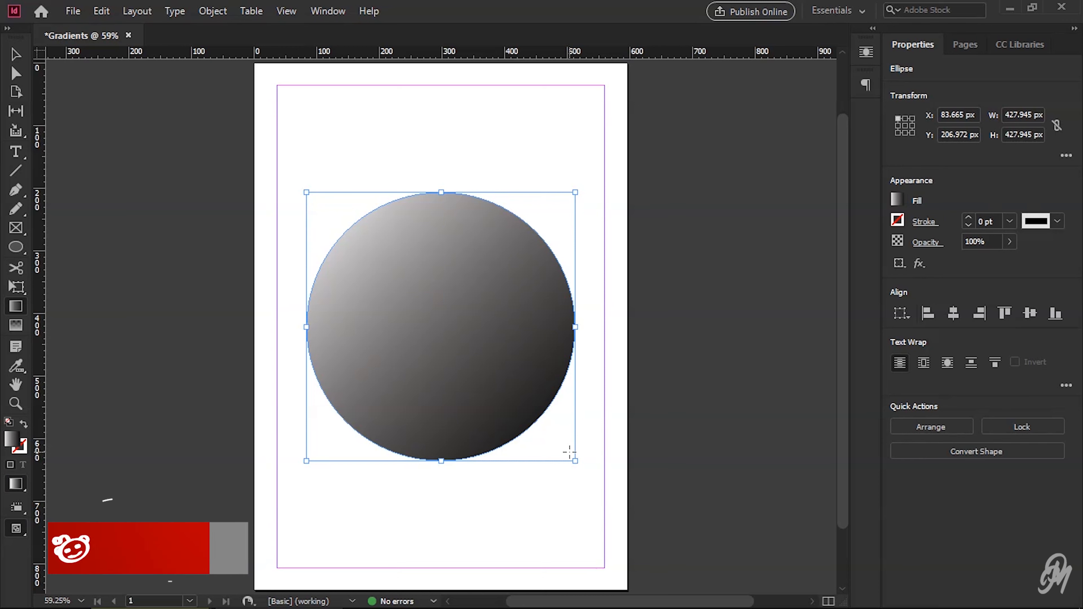
pyautogui.hotkey('ctrl', 'z')
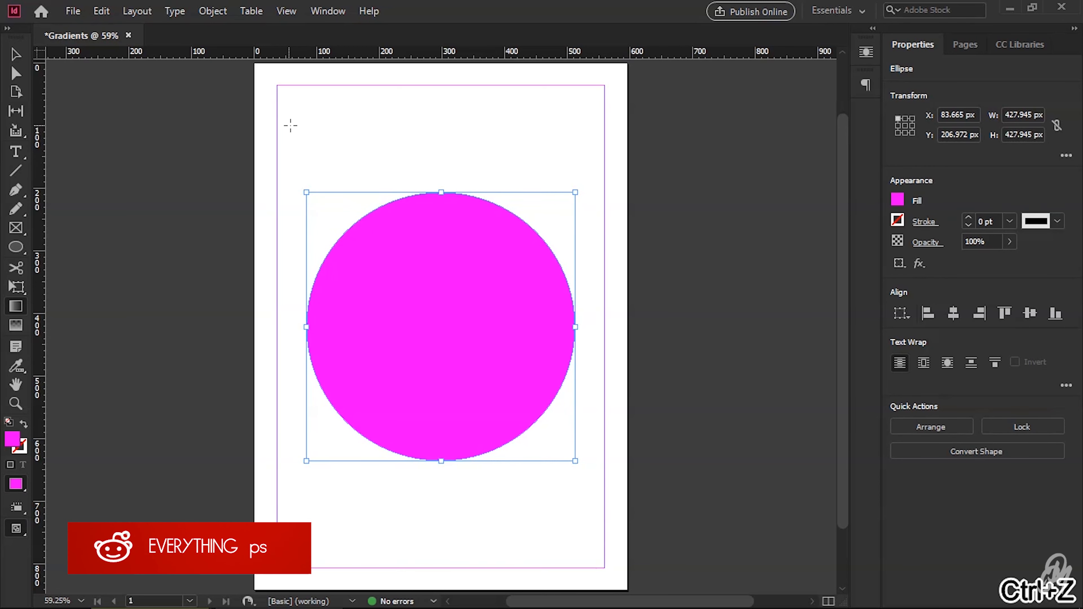
pyautogui.moveTo(581, 160); pyautogui.dragTo(267, 511)
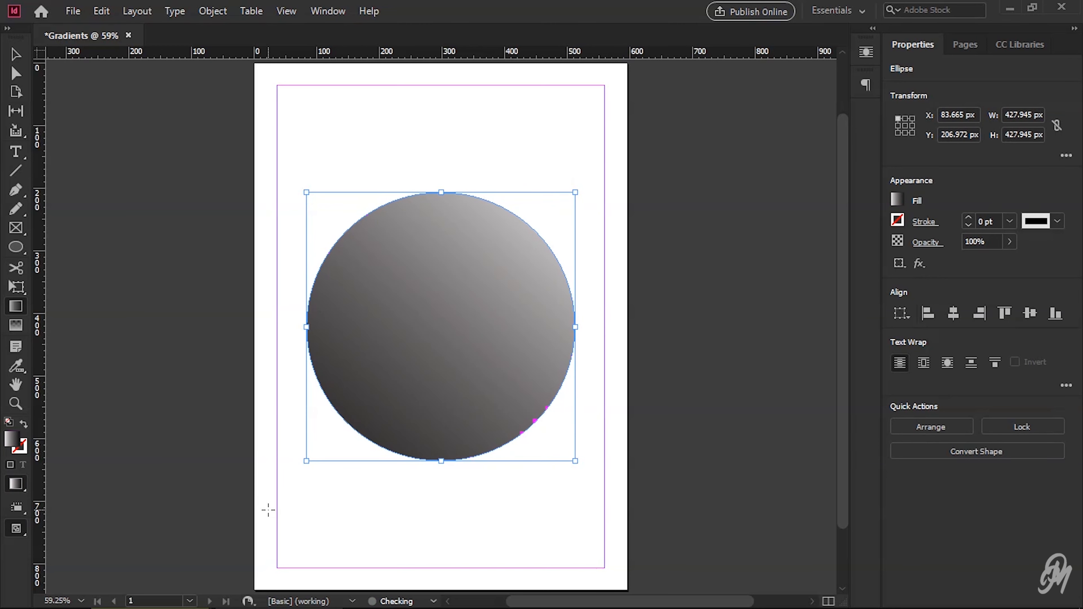
pyautogui.hotkey('ctrl', 'z')
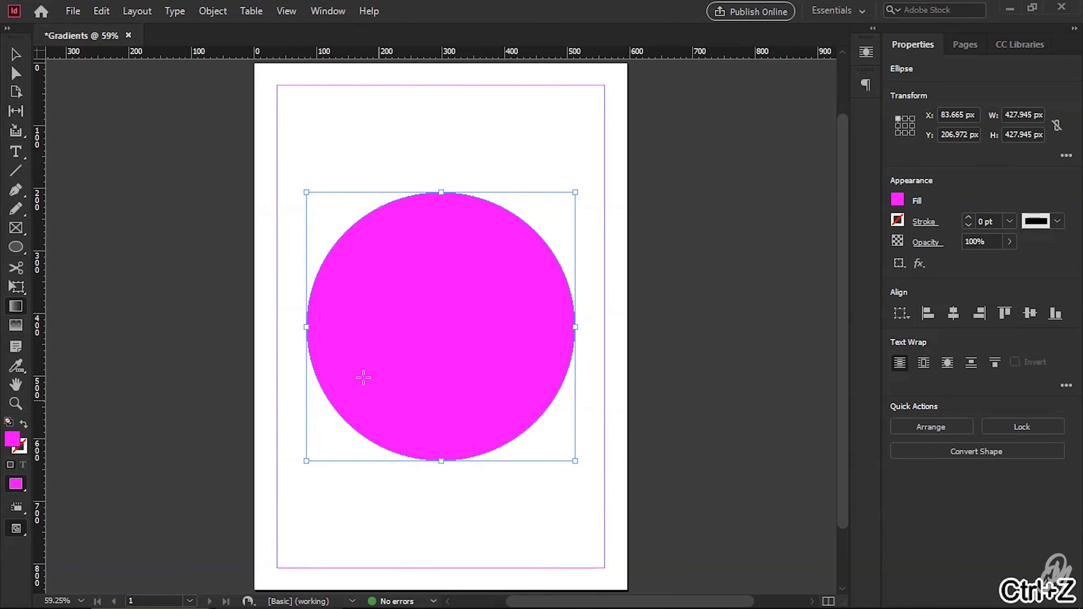
pyautogui.moveTo(383, 266); pyautogui.dragTo(510, 390)
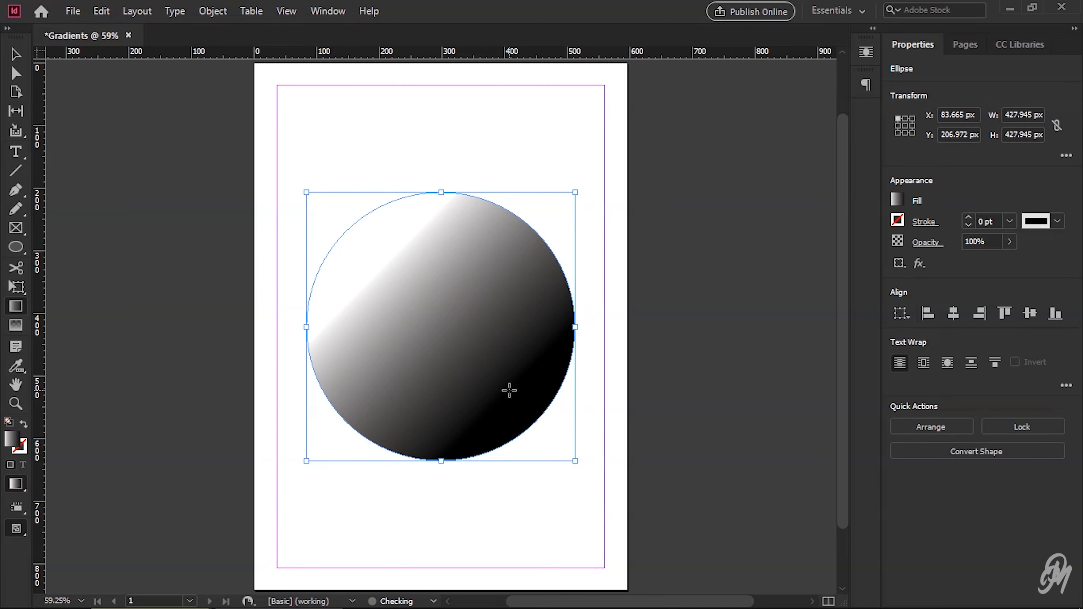
pyautogui.hotkey('ctrl', 'z')
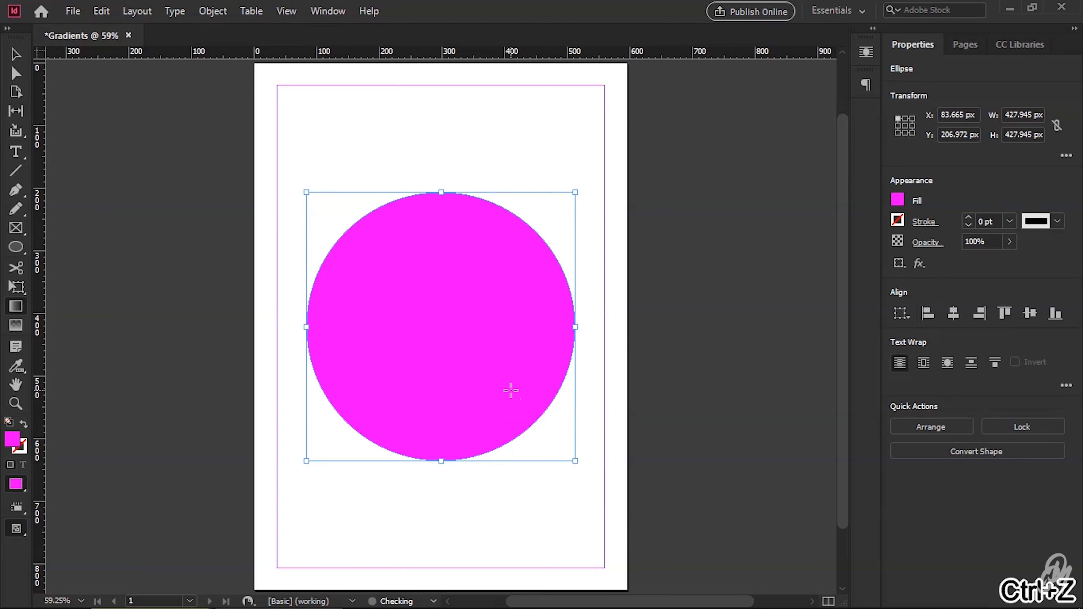
# Apply the default linear gradient to the circle, and dock the Gradient settings below the collapsed paragraph styles and expand them.
pyautogui.click(359, 321)
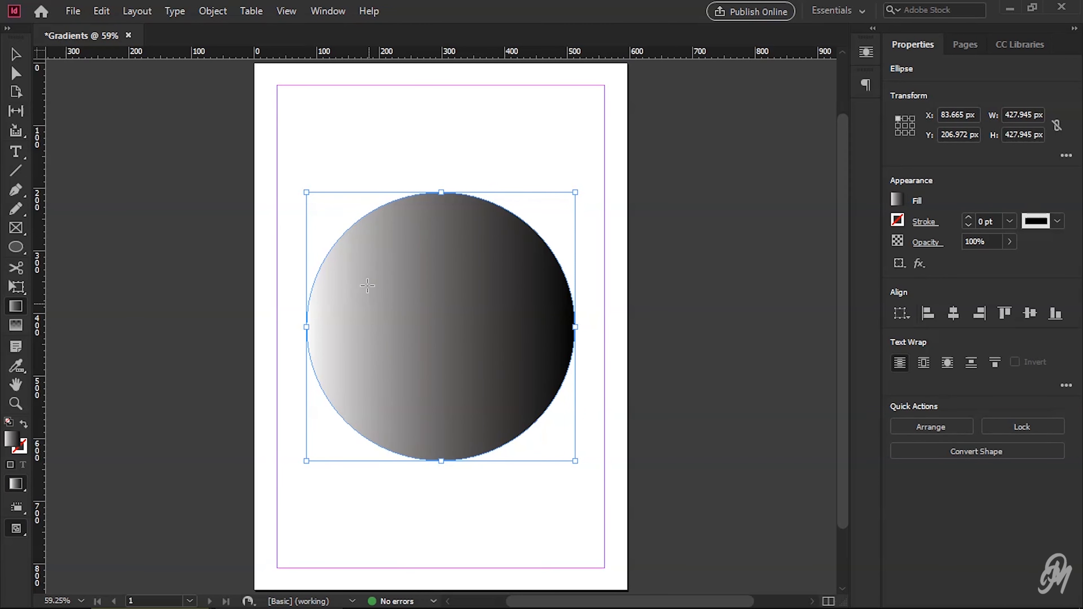
pyautogui.click(327, 11)
pyautogui.moveTo(410, 122)
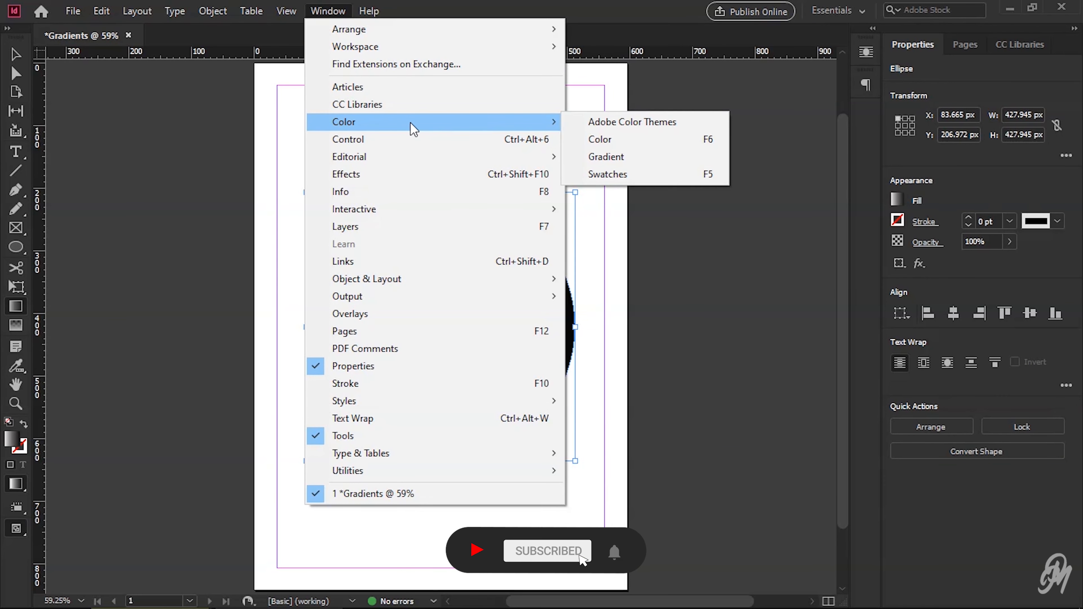
pyautogui.click(656, 158)
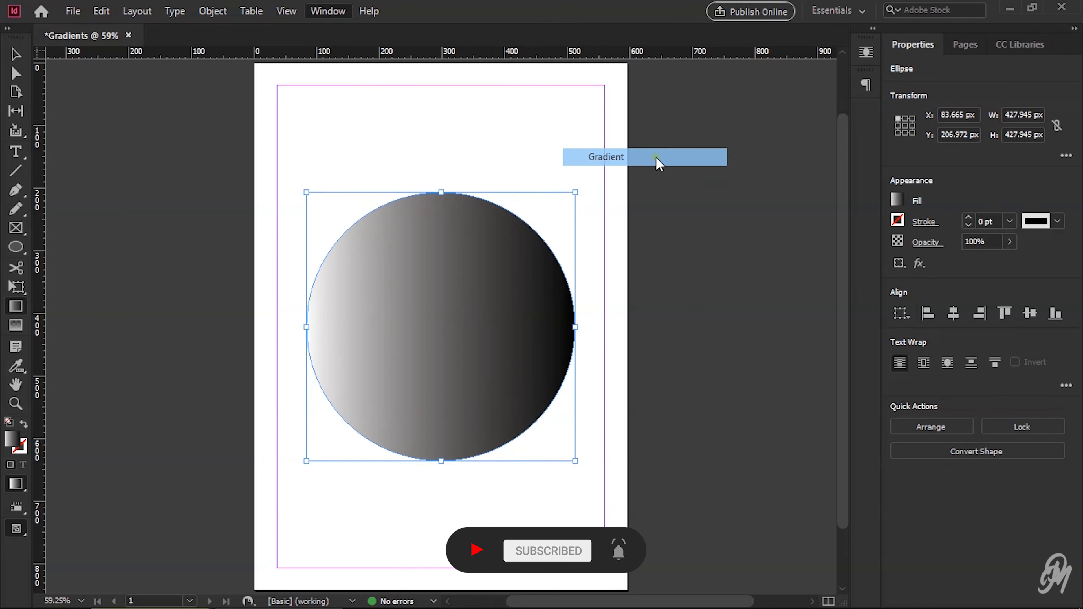
pyautogui.moveTo(637, 163); pyautogui.dragTo(872, 121)
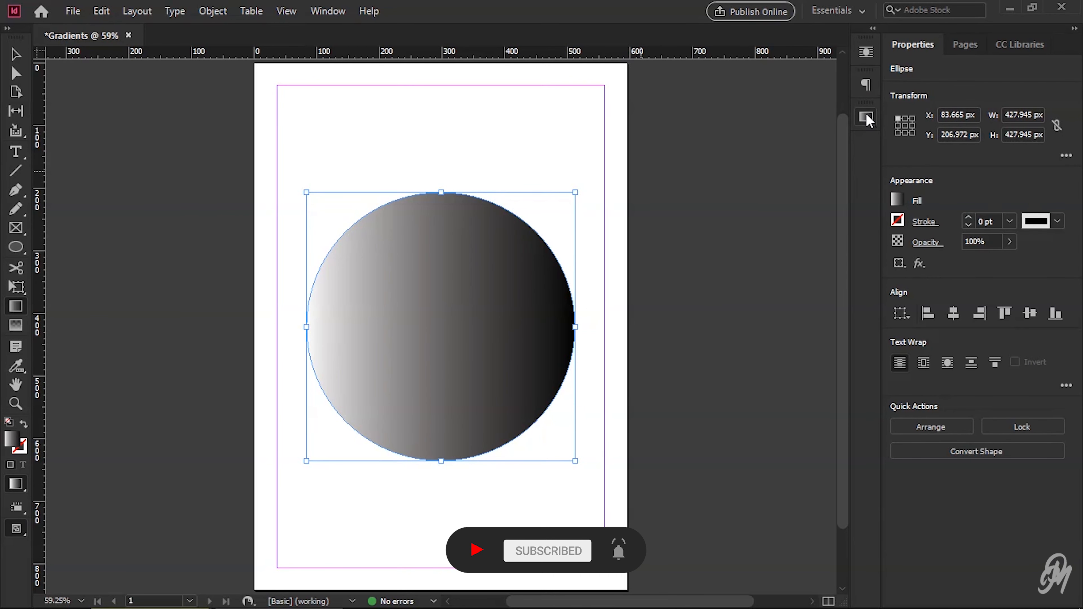
pyautogui.click(867, 117)
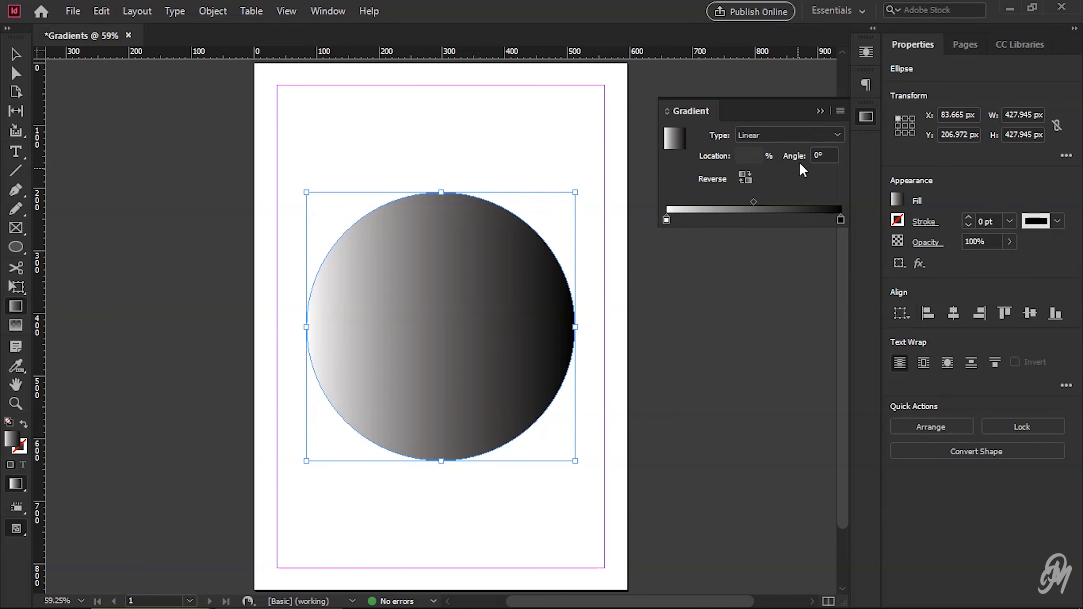
# Try the Radial gradient type on the circle, reversing its colours and reversing them back.
pyautogui.click(819, 135)
pyautogui.click(782, 168)
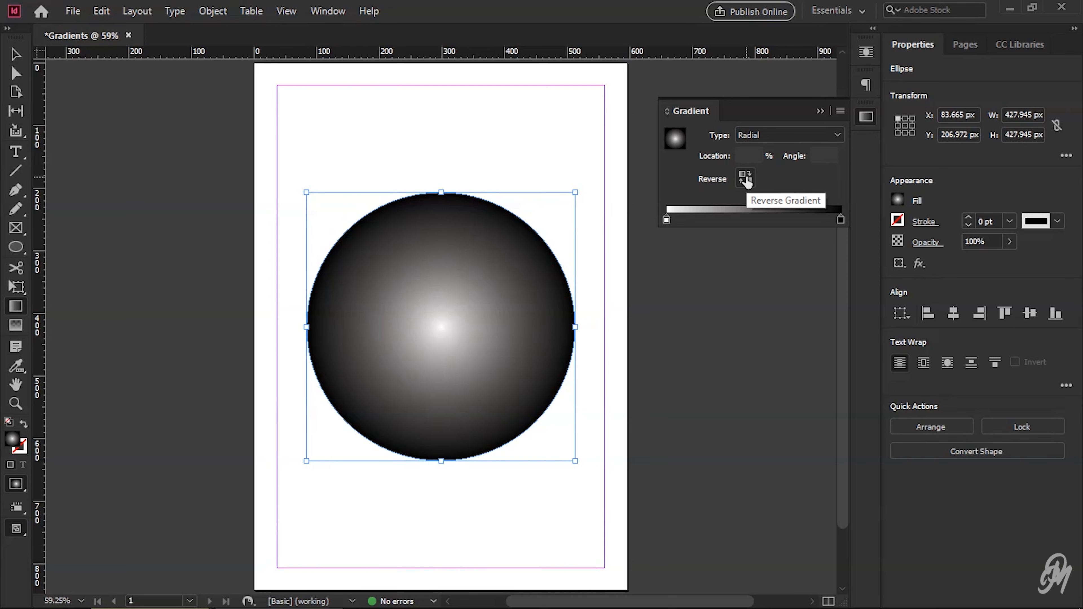
pyautogui.click(746, 183)
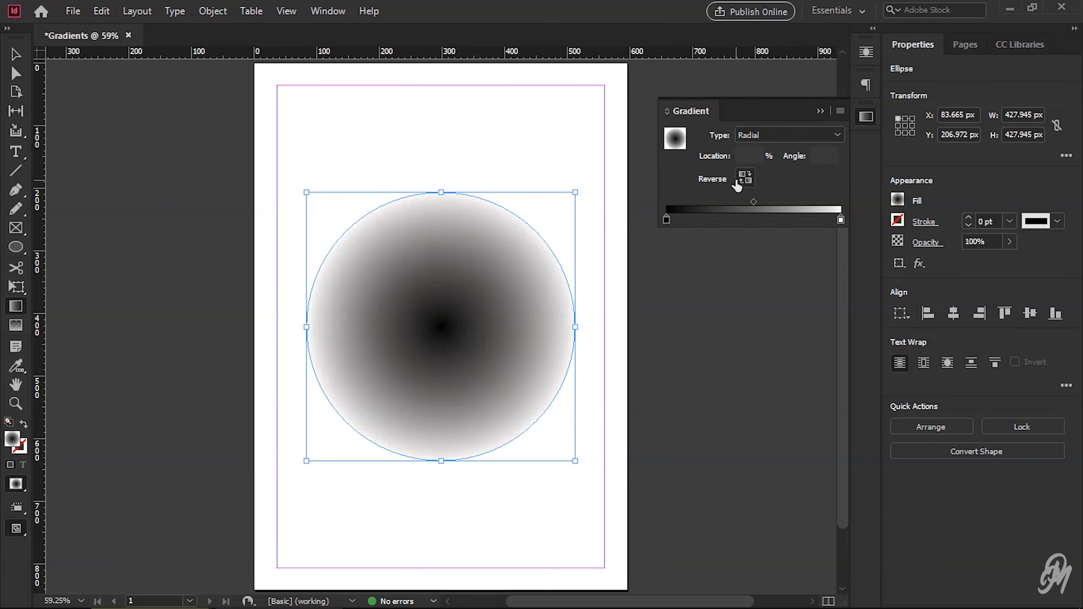
pyautogui.click(750, 182)
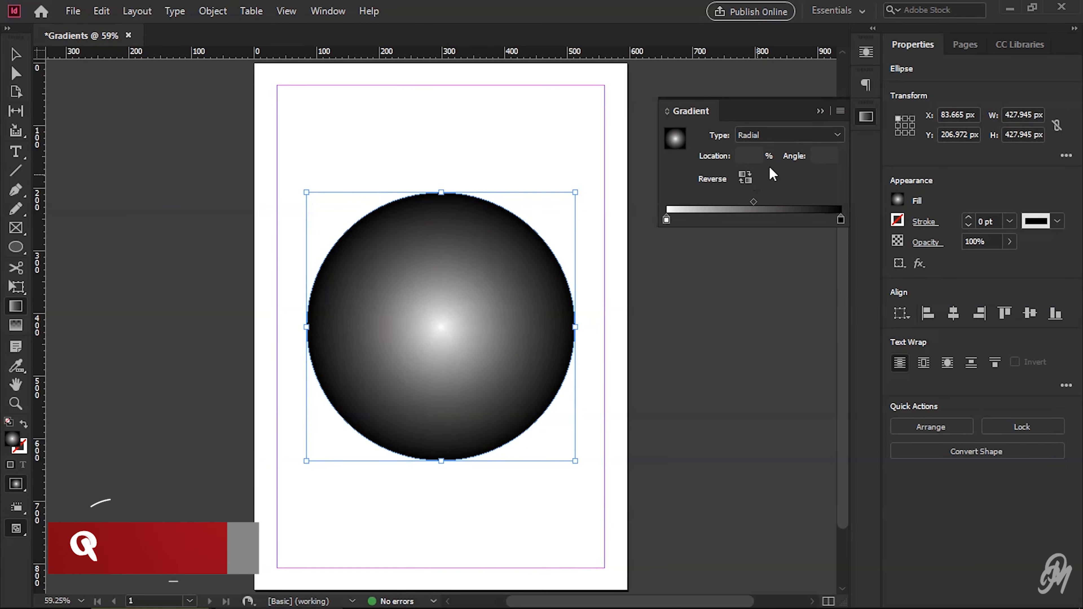
# Set the circle's gradient type to Linear and its angle to 45°.
pyautogui.click(819, 134)
pyautogui.click(806, 149)
pyautogui.doubleClick(828, 157)
pyautogui.write('45')
pyautogui.press('Return')
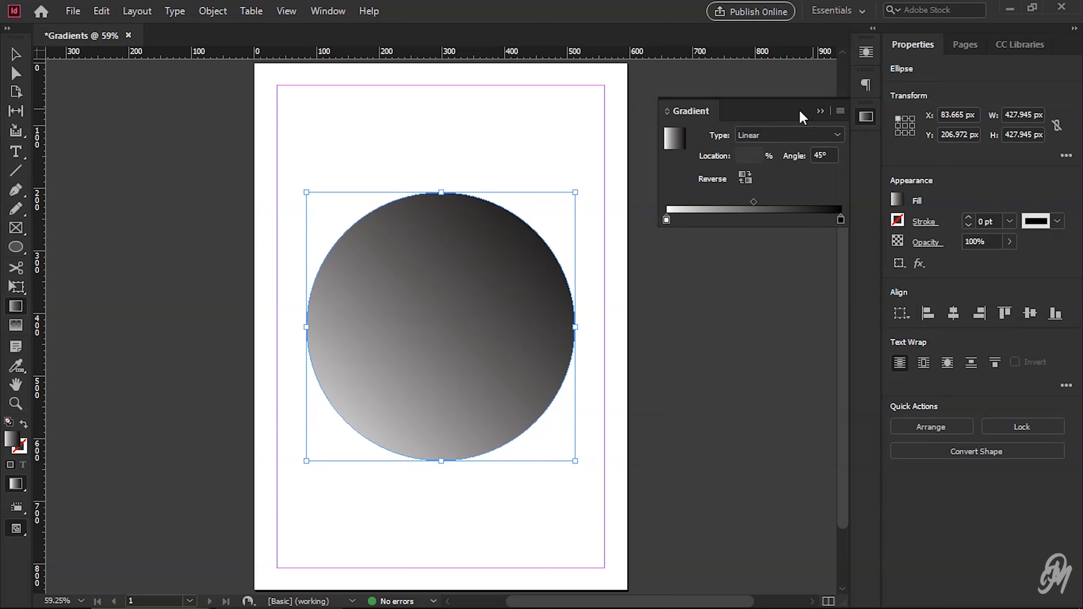
# Show the Swatches and dock them directly below the docked Gradient settings.
pyautogui.click(327, 11)
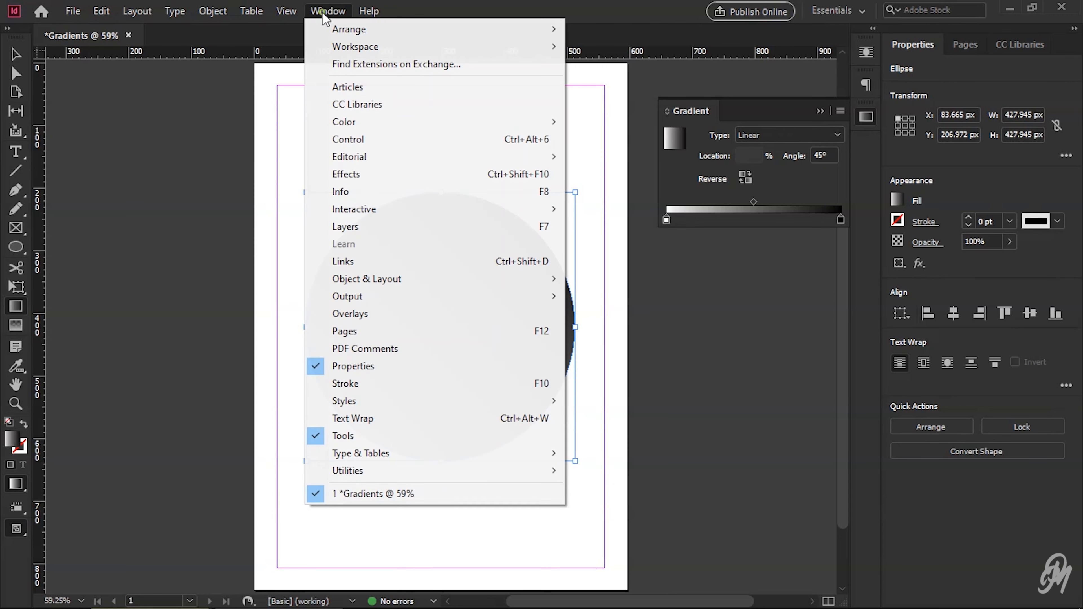
pyautogui.moveTo(329, 124)
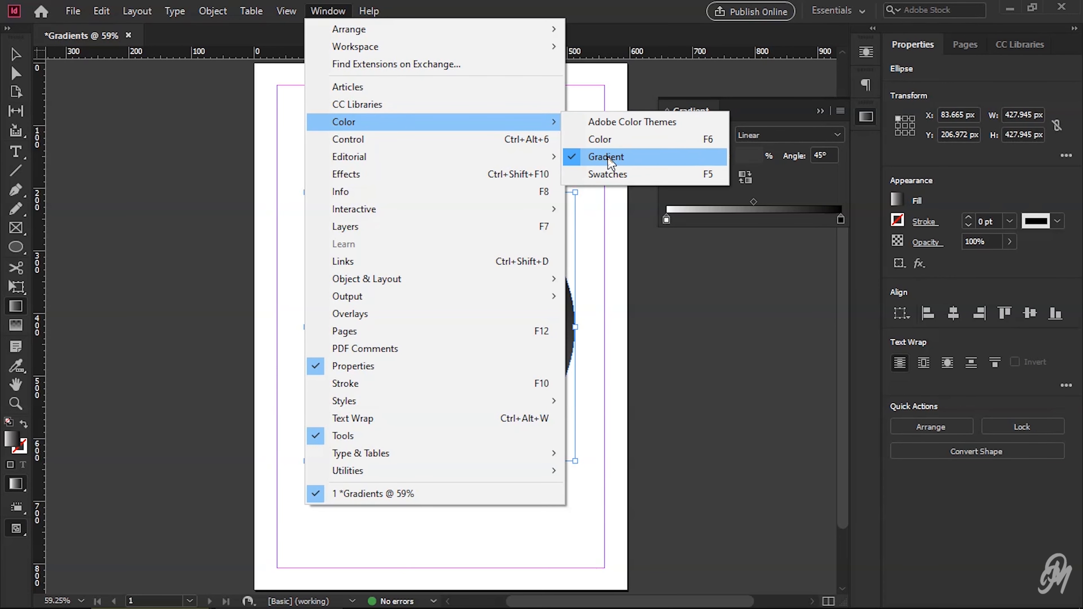
pyautogui.click(614, 174)
pyautogui.moveTo(625, 188); pyautogui.dragTo(870, 157)
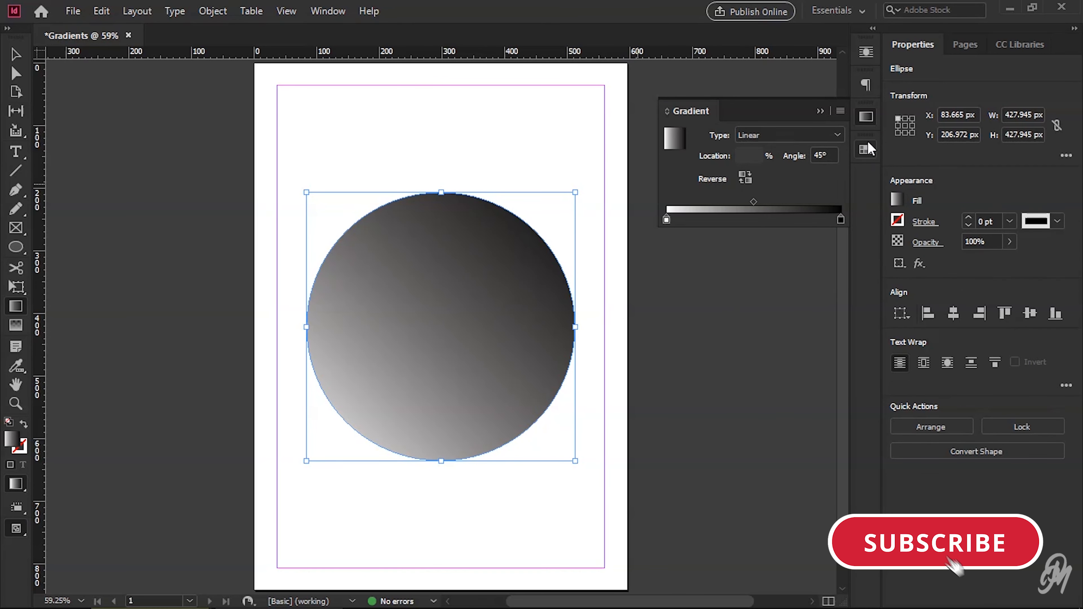
# Enlarge the Swatches list to fit all its colours, then try RGB Red as the circle's solid fill and undo it.
pyautogui.click(867, 147)
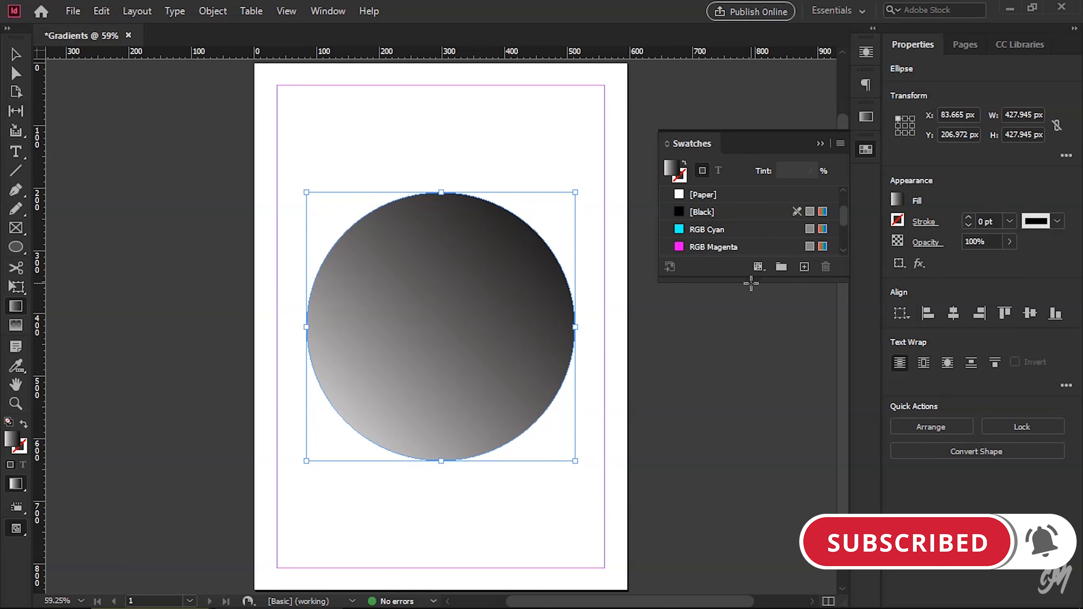
pyautogui.moveTo(750, 298); pyautogui.dragTo(757, 396)
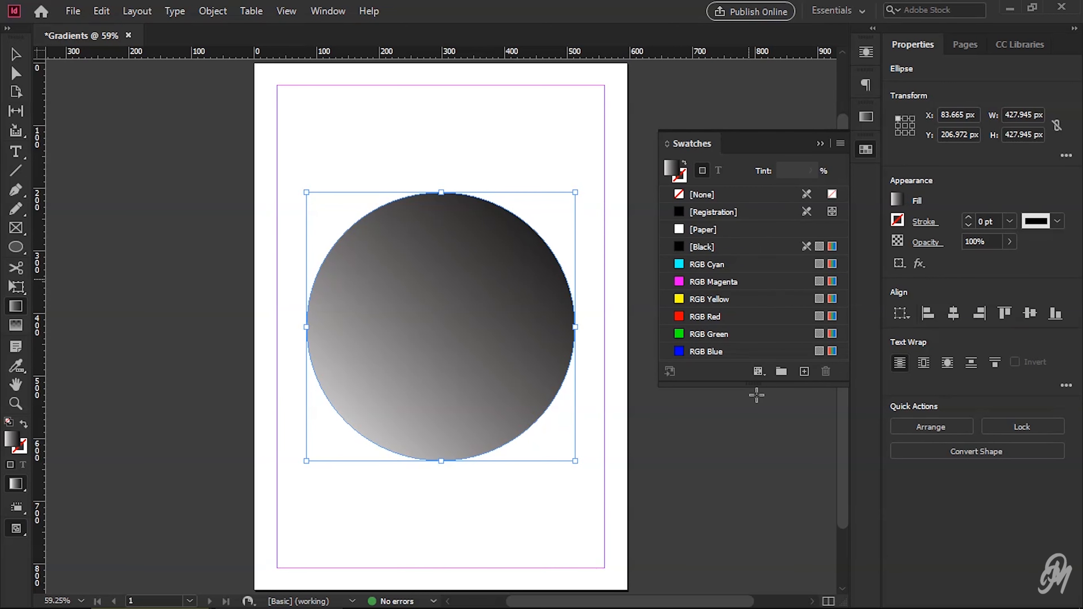
pyautogui.click(700, 320)
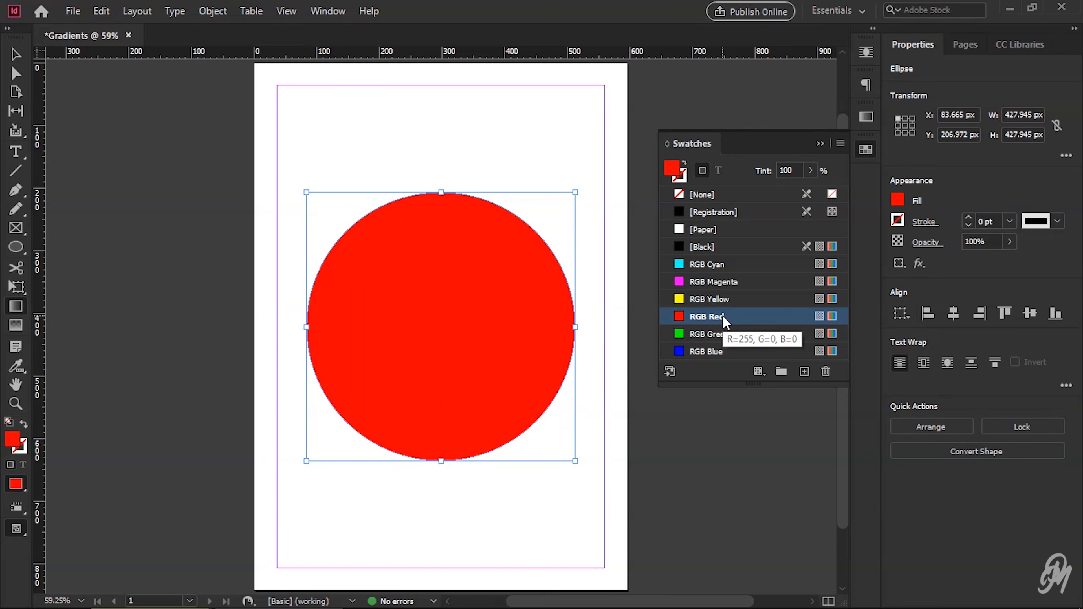
pyautogui.hotkey('ctrl', 'z')
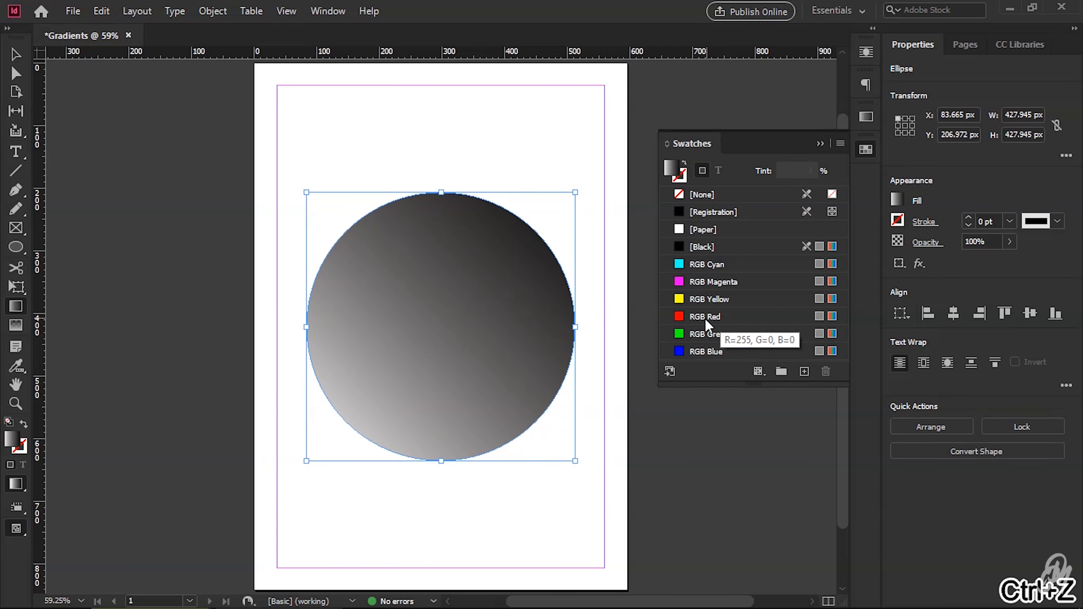
# Replace the white starting stop of the circle's gradient with the RGB Red swatch.
pyautogui.click(713, 315)
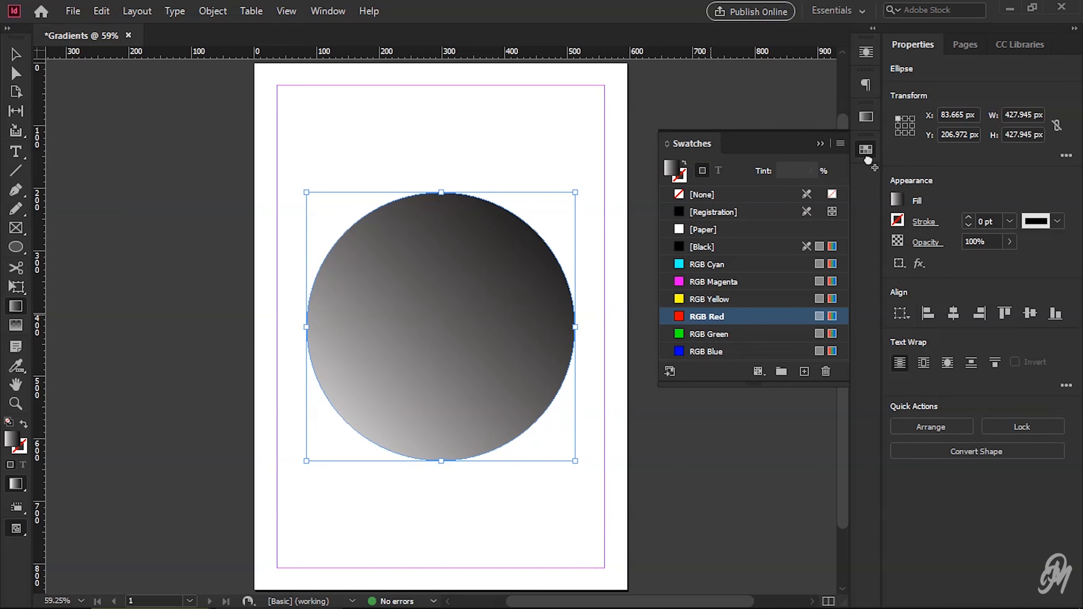
pyautogui.click(867, 119)
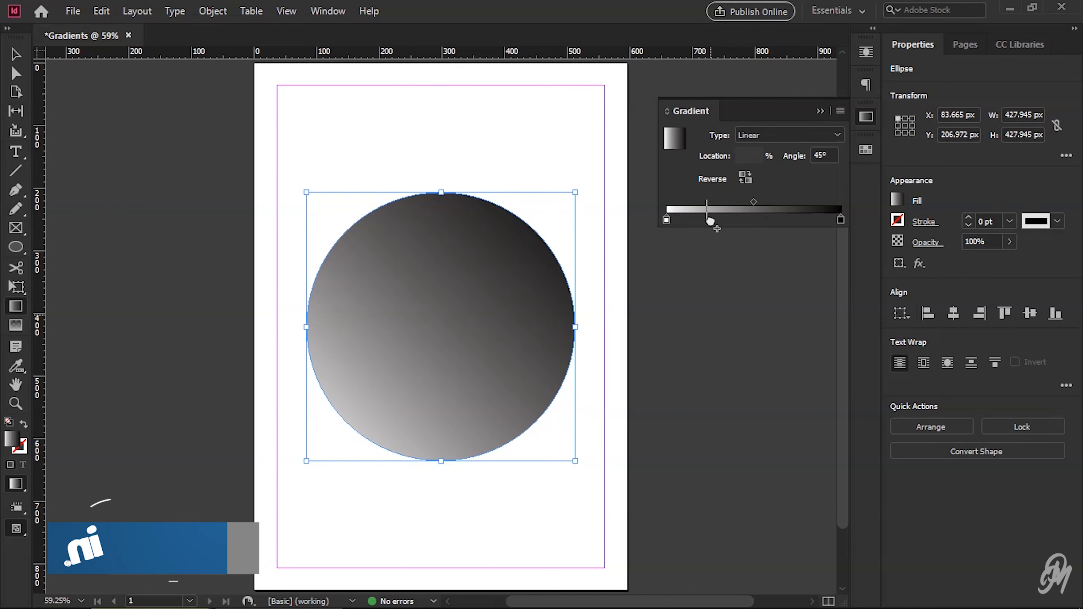
pyautogui.click(667, 220)
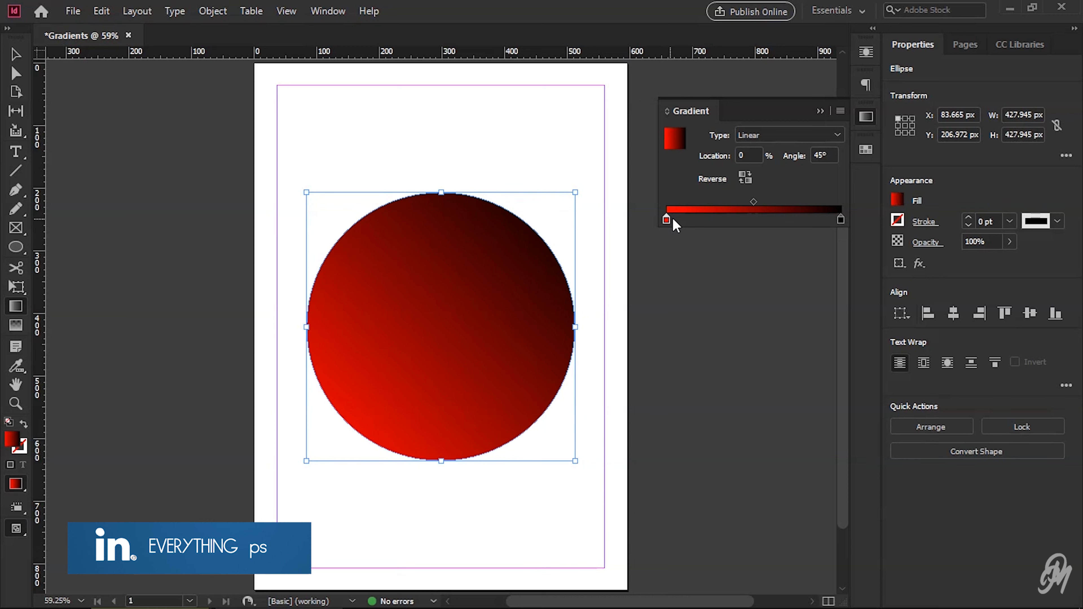
pyautogui.moveTo(667, 220)
pyautogui.mouseDown()
pyautogui.moveTo(810, 222)
pyautogui.moveTo(660, 220)
pyautogui.mouseUp()
# Try different midpoints between the red and black stops, leaving the midpoint at about 43%.
pyautogui.moveTo(754, 202); pyautogui.dragTo(728, 203)
pyautogui.moveTo(737, 204)
pyautogui.mouseDown()
pyautogui.moveTo(776, 204)
pyautogui.moveTo(737, 204)
pyautogui.moveTo(753, 205)
pyautogui.mouseUp()
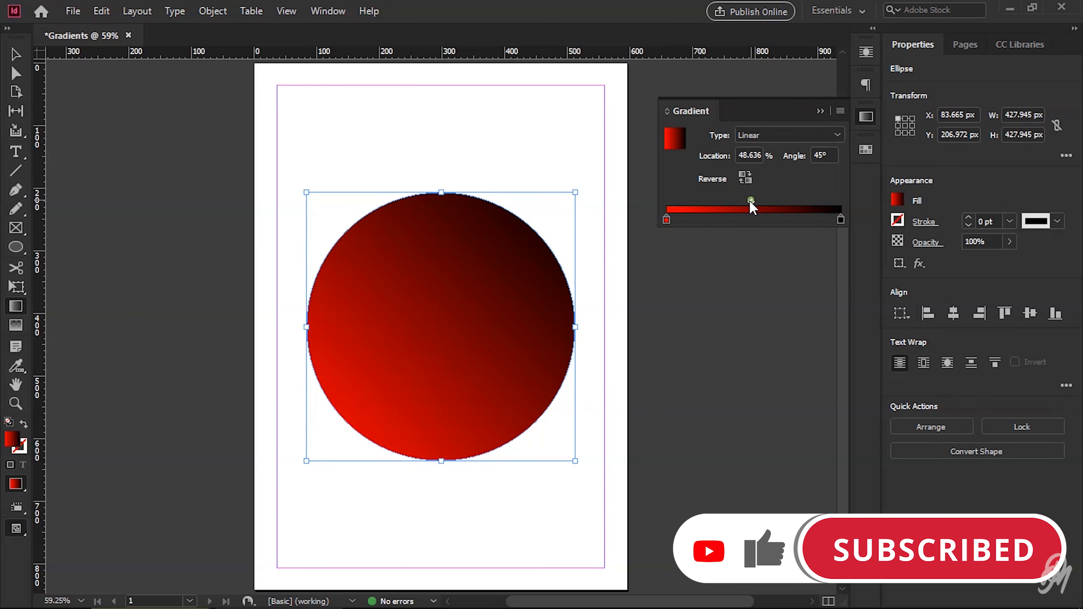
pyautogui.moveTo(753, 204); pyautogui.dragTo(742, 204)
# Add an RGB Magenta stop to the gradient between red and black, at about 69%.
pyautogui.click(865, 150)
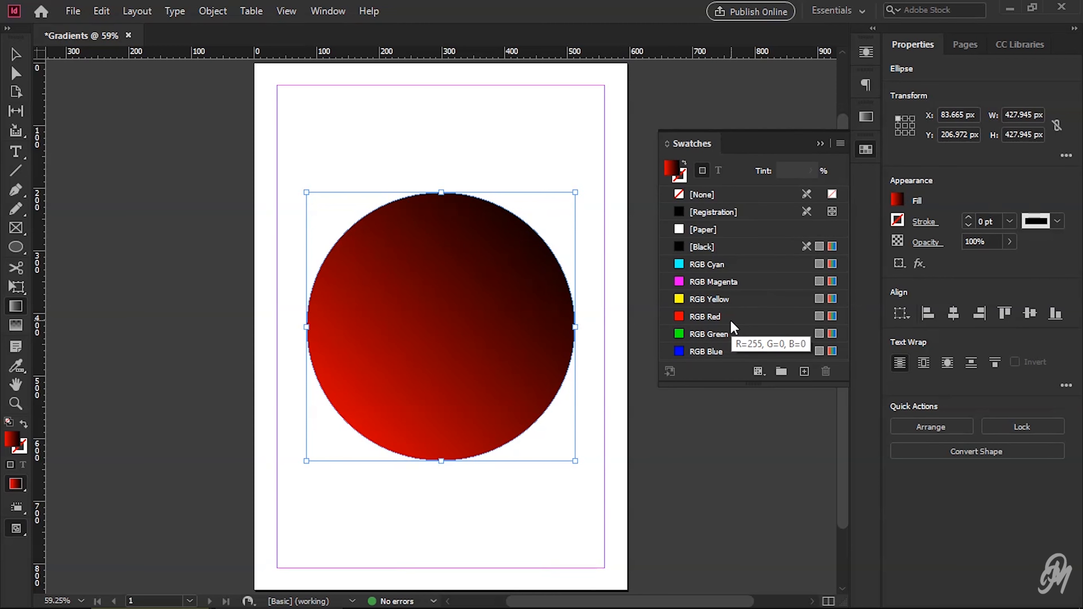
pyautogui.click(715, 284)
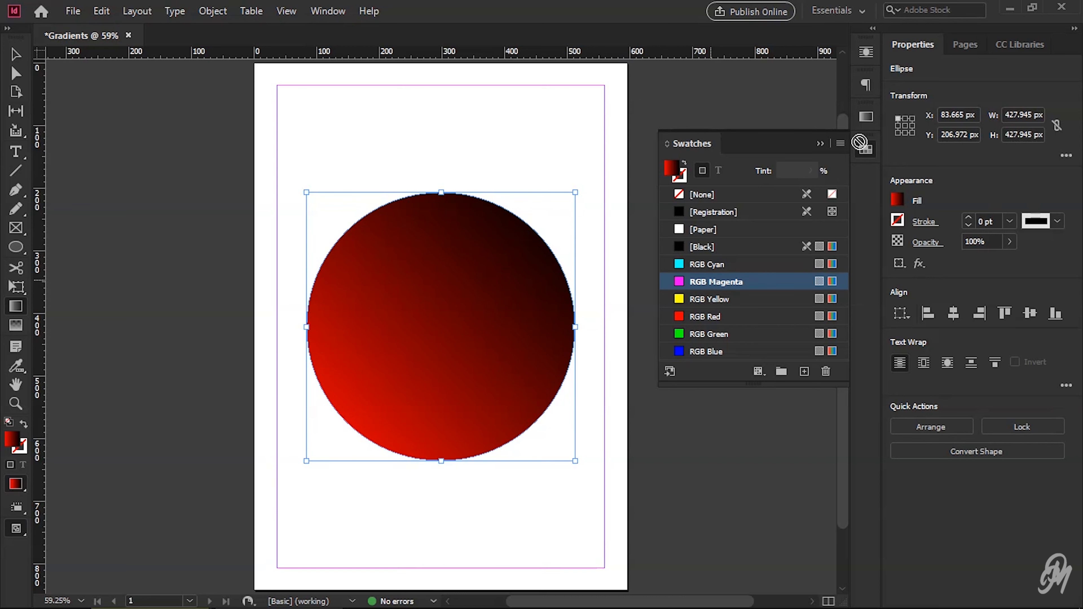
pyautogui.click(867, 114)
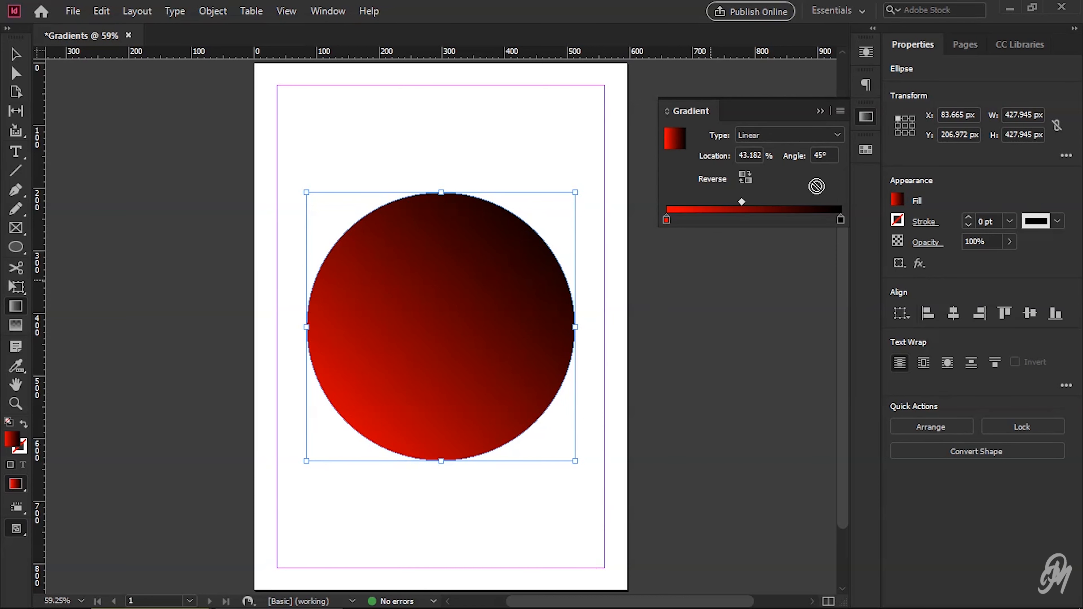
pyautogui.click(790, 210)
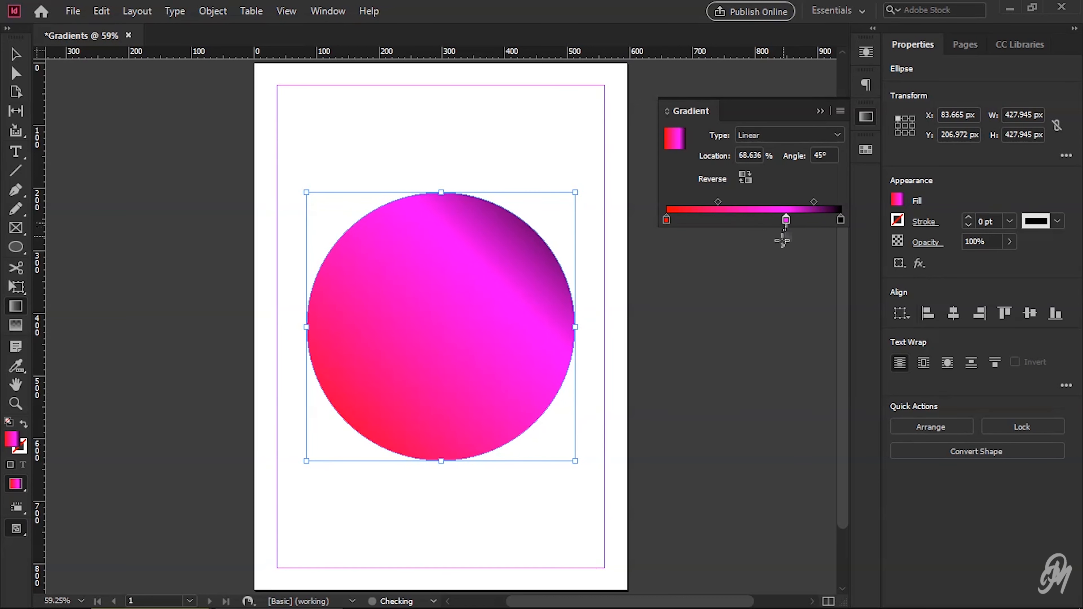
# Move the magenta stop to about the gradient's middle and adjust both midpoints, placing the red–magenta one at about 75%.
pyautogui.moveTo(811, 203); pyautogui.dragTo(792, 201)
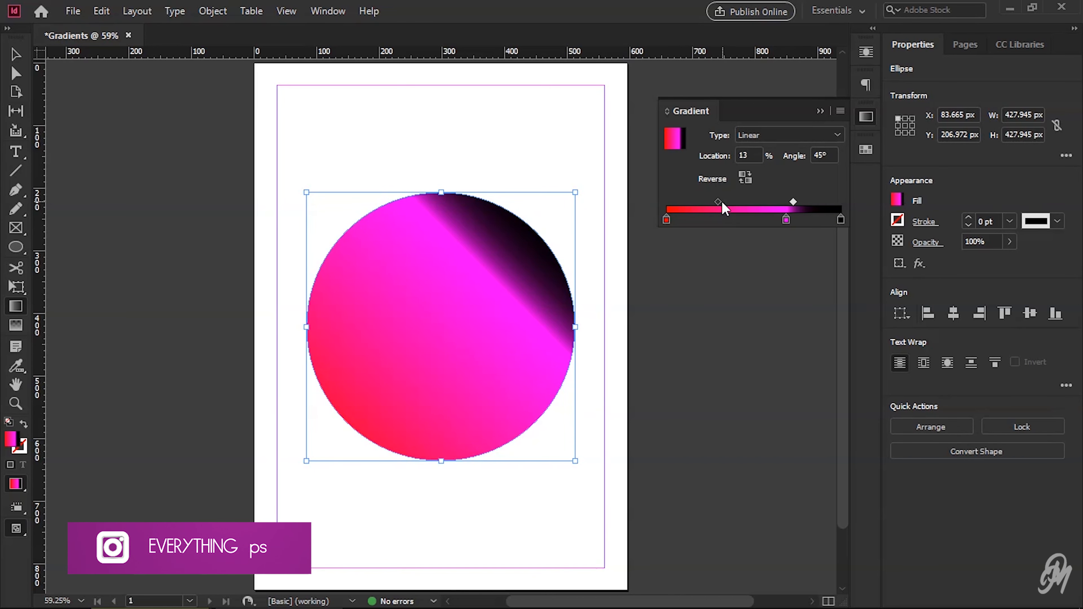
pyautogui.moveTo(721, 204); pyautogui.dragTo(756, 225)
pyautogui.click(767, 201)
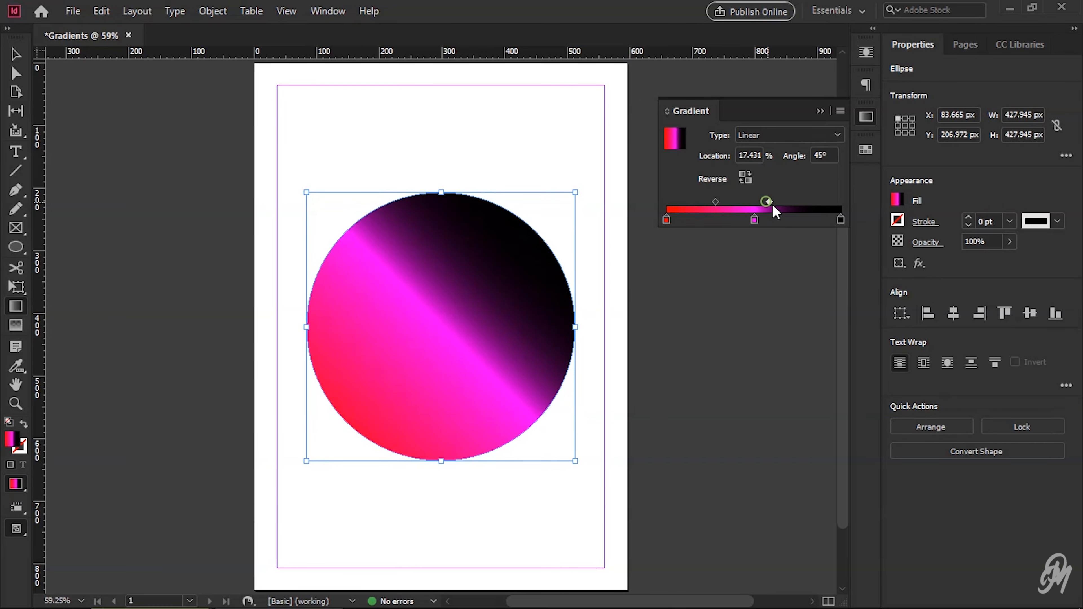
pyautogui.moveTo(770, 201); pyautogui.dragTo(798, 204)
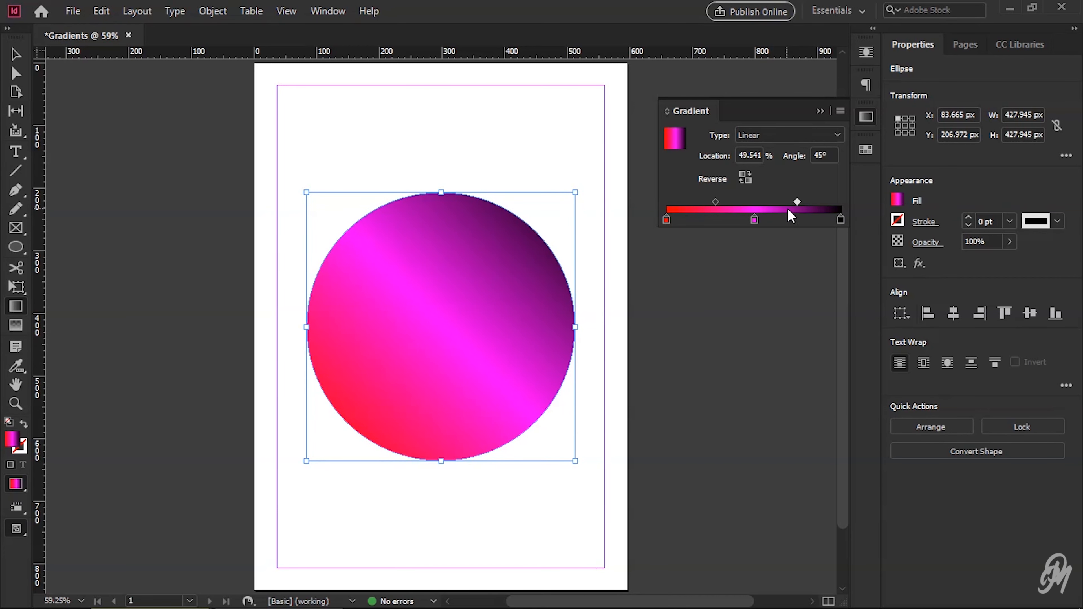
pyautogui.moveTo(794, 203); pyautogui.dragTo(787, 204)
pyautogui.moveTo(715, 201); pyautogui.dragTo(725, 205)
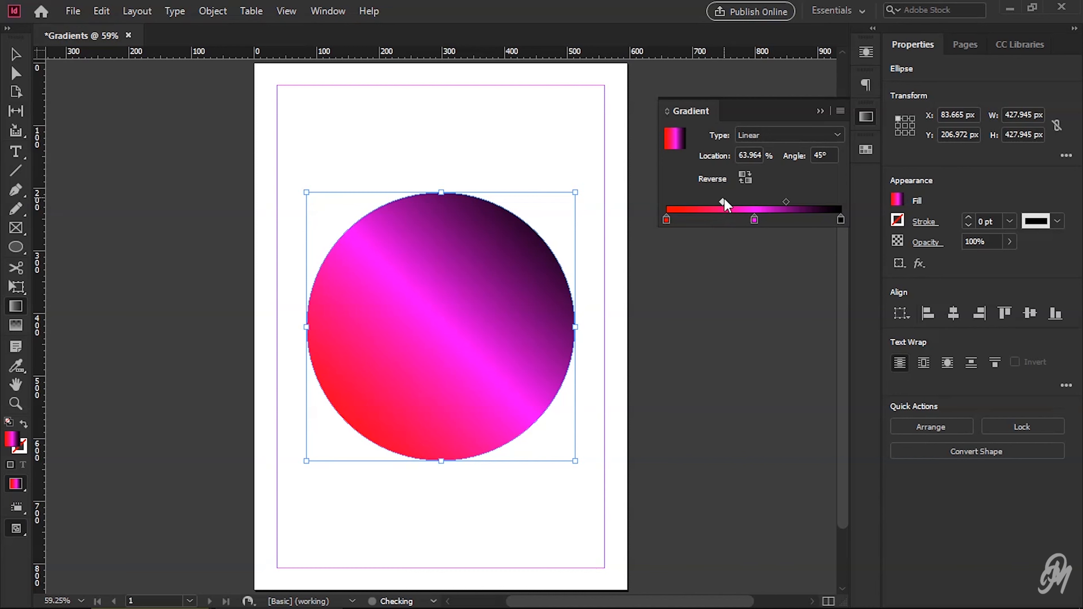
pyautogui.moveTo(728, 204); pyautogui.dragTo(733, 202)
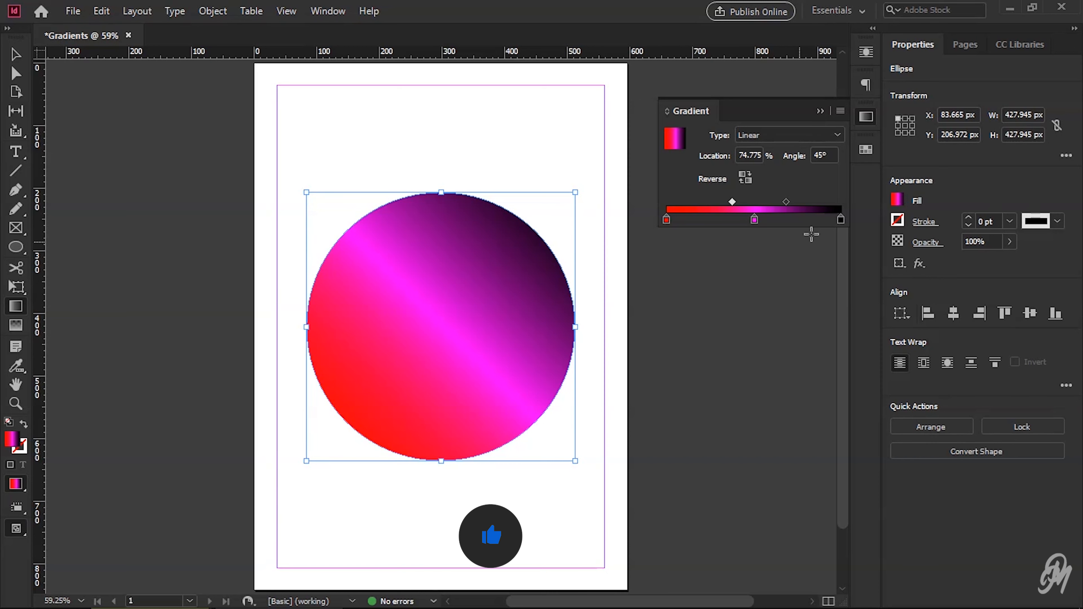
# Remove the black stop from the gradient and move the magenta stop to the gradient's end.
pyautogui.moveTo(841, 220); pyautogui.dragTo(836, 256)
pyautogui.click(754, 221)
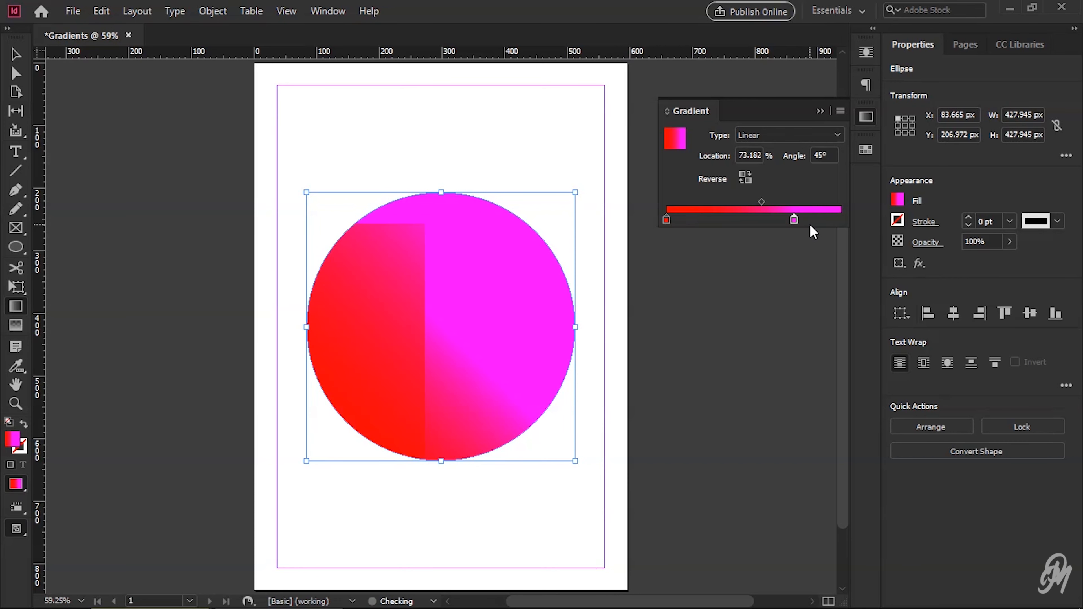
# Try several midpoint positions between the red and magenta stops, leaving the midpoint at about 59%.
pyautogui.click(763, 203)
pyautogui.moveTo(763, 209)
pyautogui.mouseDown()
pyautogui.moveTo(751, 213)
pyautogui.moveTo(843, 222)
pyautogui.moveTo(784, 203)
pyautogui.mouseUp()
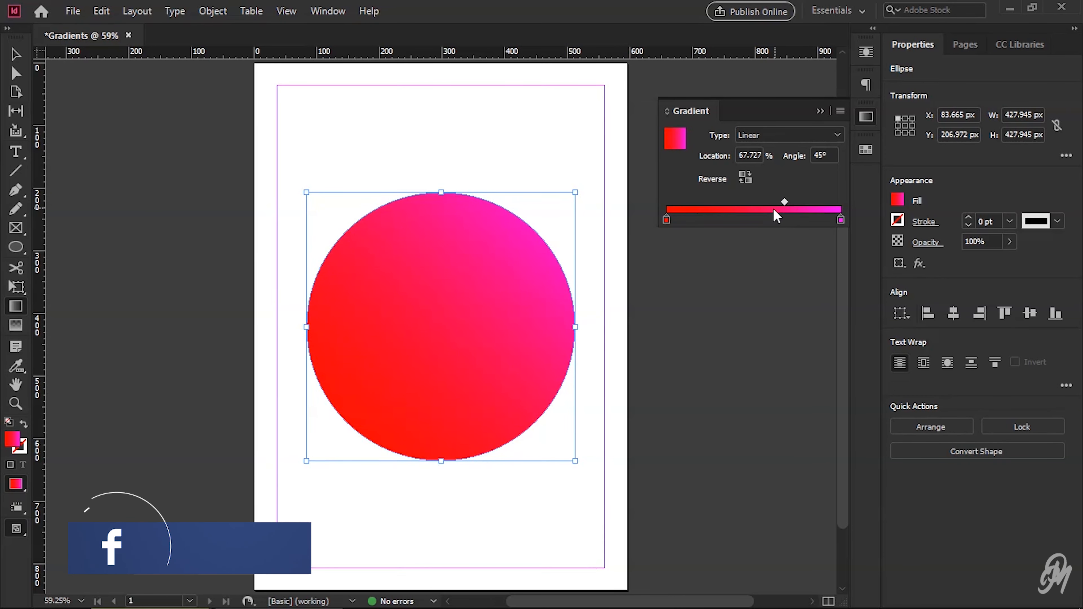
pyautogui.moveTo(783, 203); pyautogui.dragTo(772, 203)
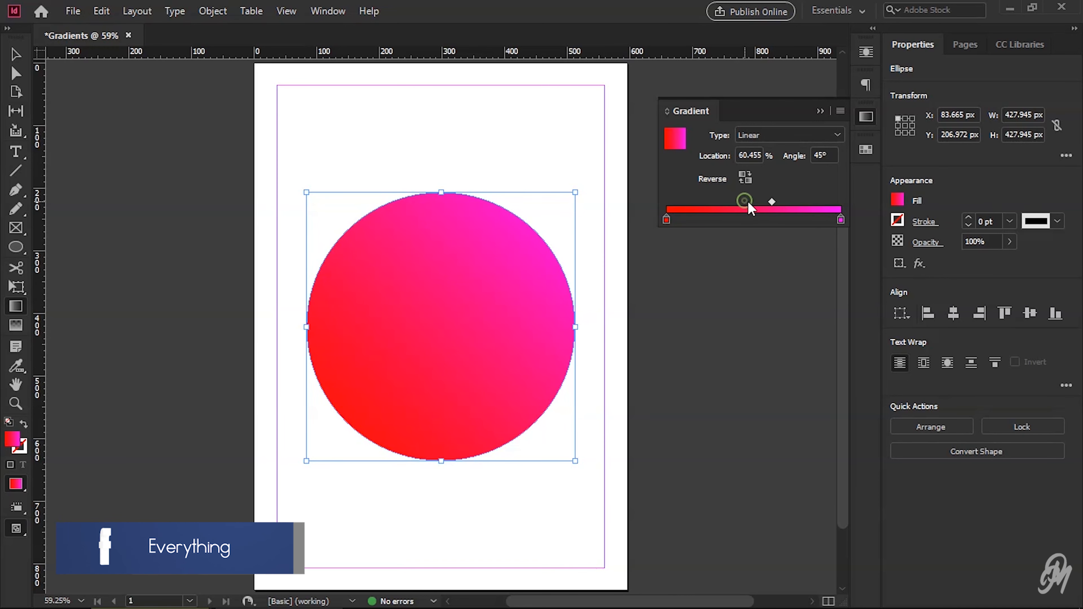
pyautogui.moveTo(772, 202); pyautogui.dragTo(743, 206)
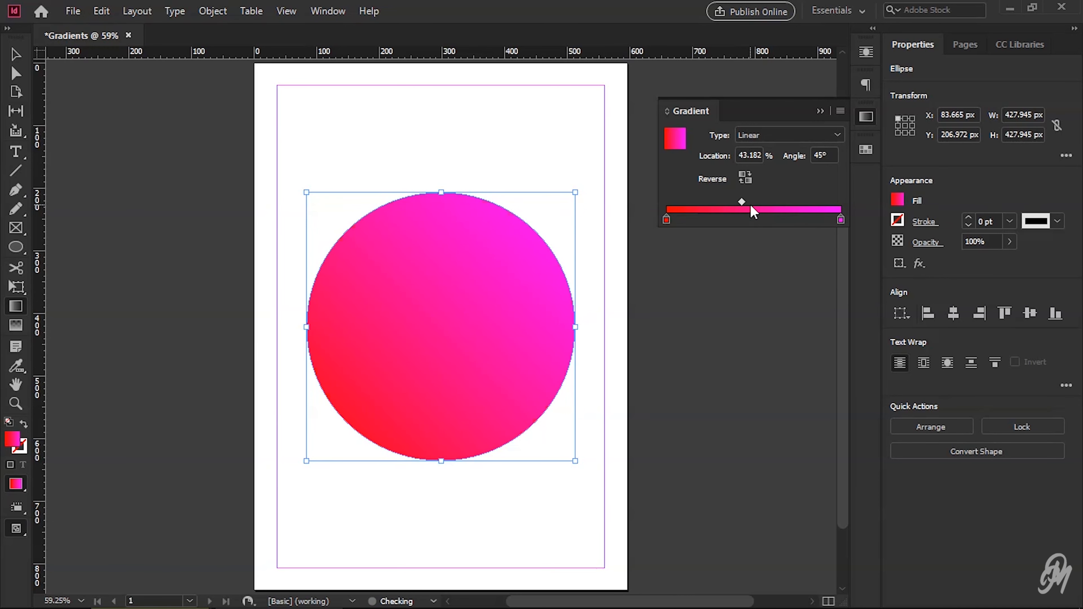
pyautogui.moveTo(745, 202); pyautogui.dragTo(770, 199)
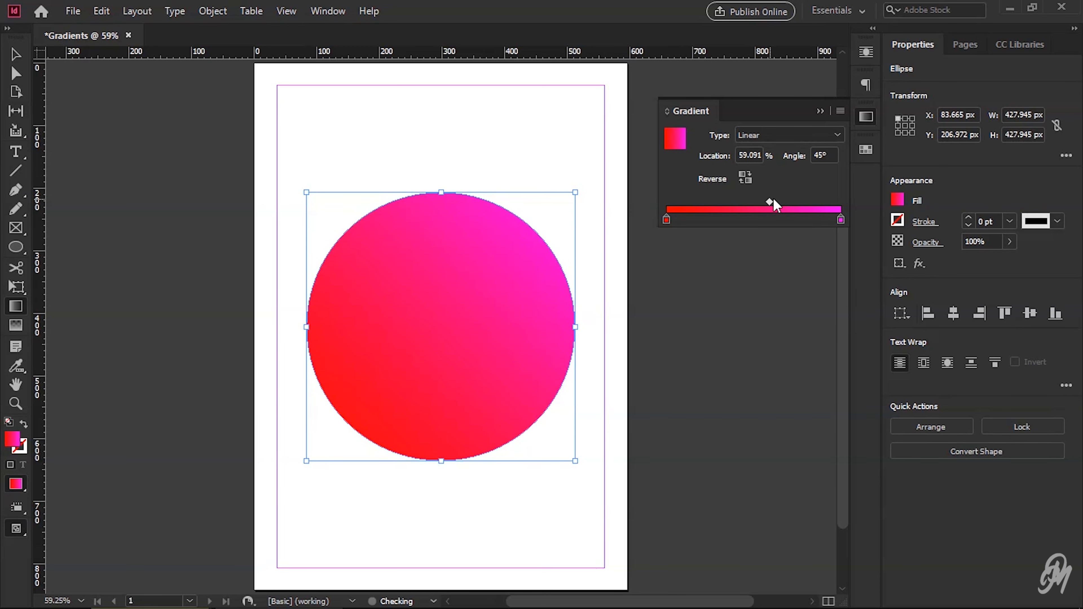
# Set the circle's gradient angle to -45°.
pyautogui.click(808, 158)
pyautogui.write('-')
pyautogui.press('Return')
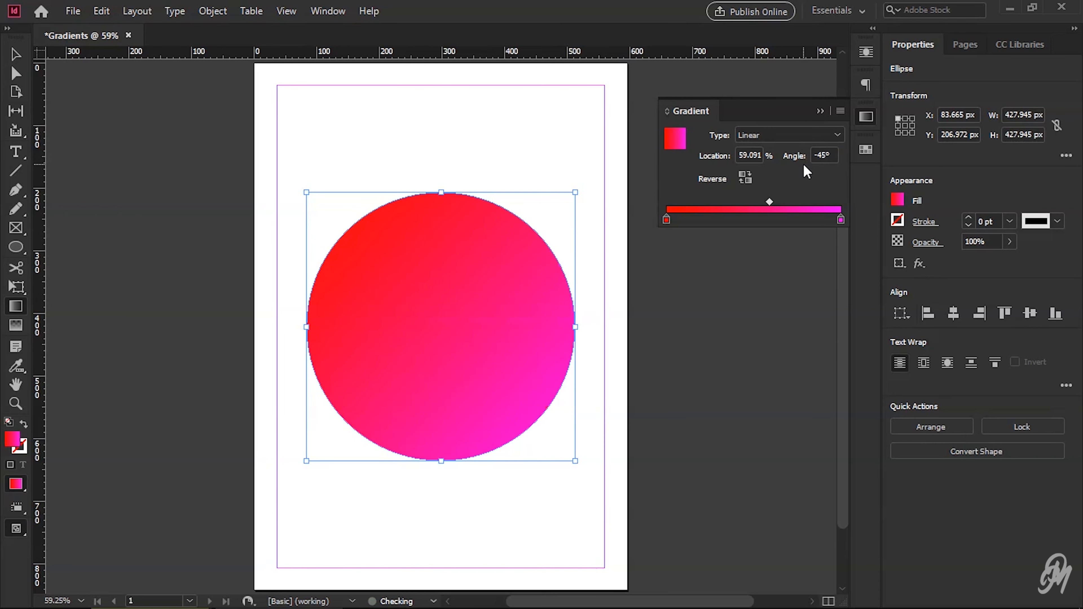
pyautogui.moveTo(773, 205); pyautogui.dragTo(769, 205)
# Move the magenta stop back from the gradient's end and add an RGB Cyan stop at 100%.
pyautogui.click(865, 149)
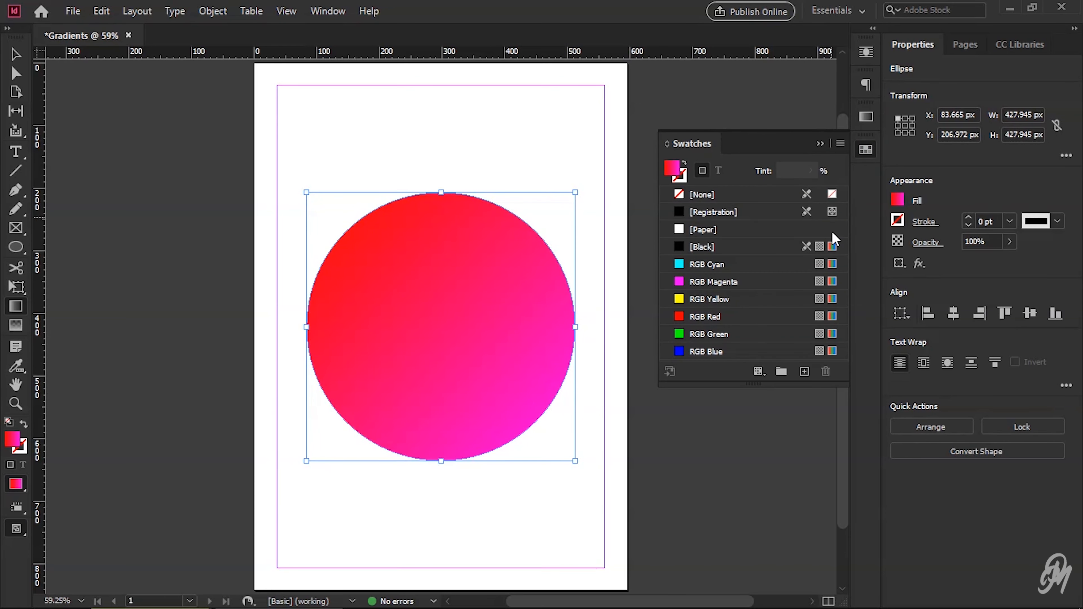
pyautogui.click(705, 265)
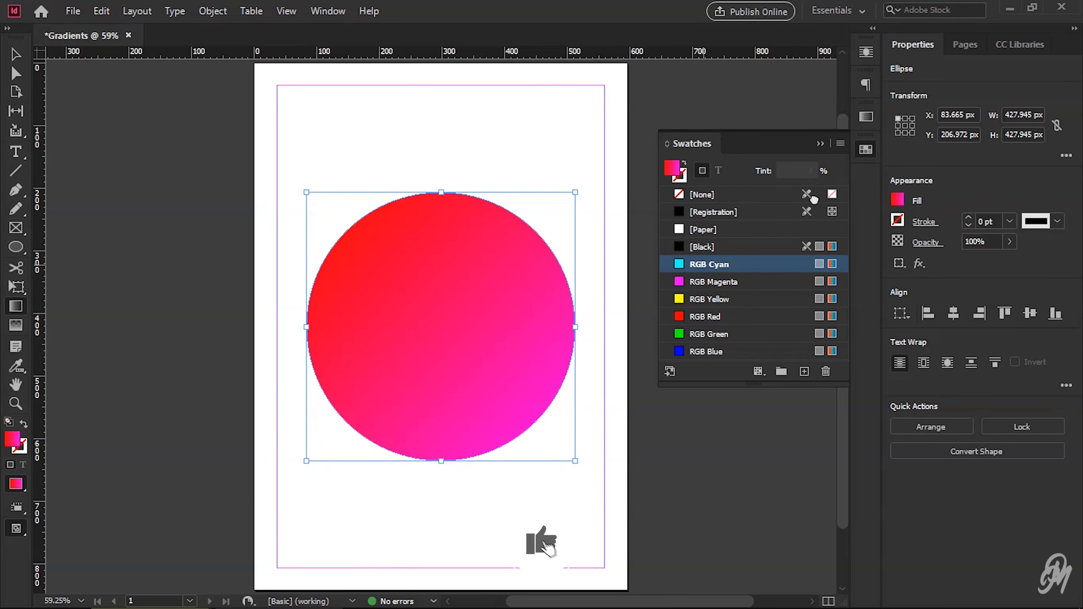
pyautogui.click(866, 116)
pyautogui.moveTo(859, 132); pyautogui.dragTo(841, 221)
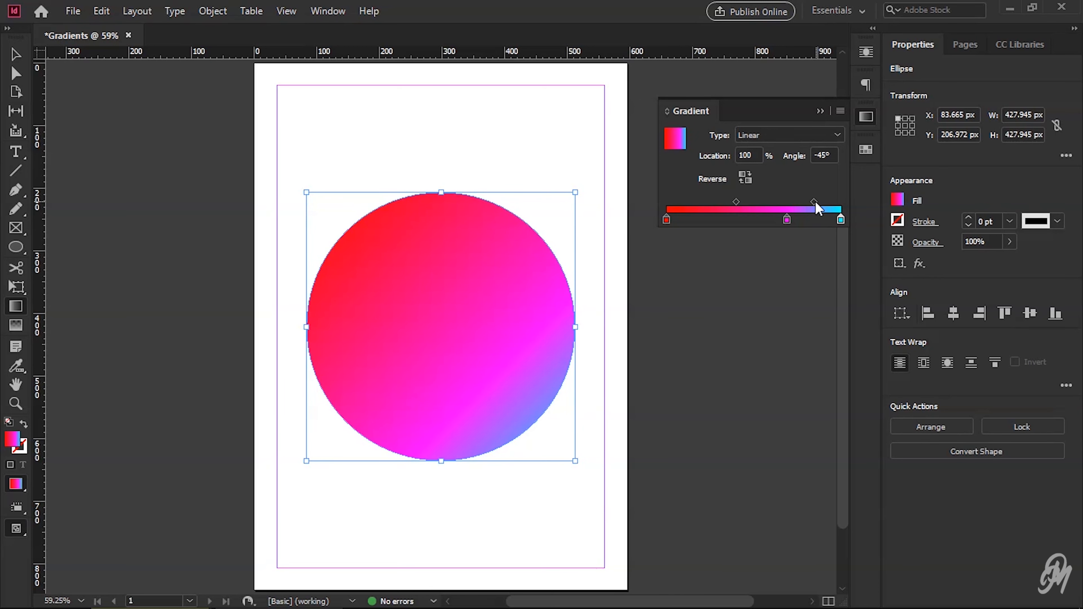
# Try removing the magenta stop from the gradient, and undo the removal.
pyautogui.moveTo(787, 219); pyautogui.dragTo(770, 232)
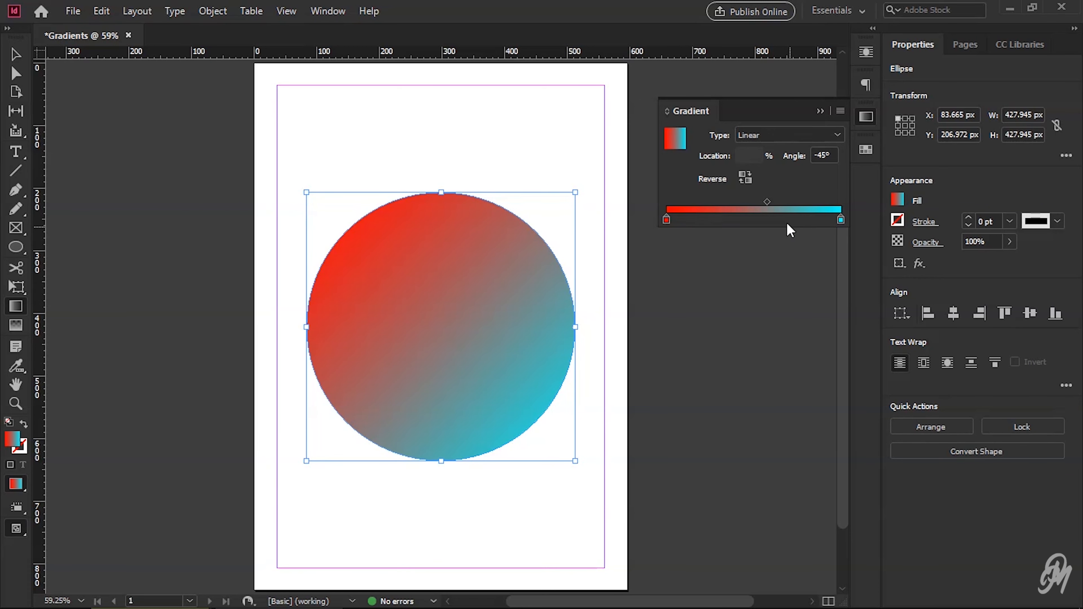
pyautogui.hotkey('ctrl', 'z')
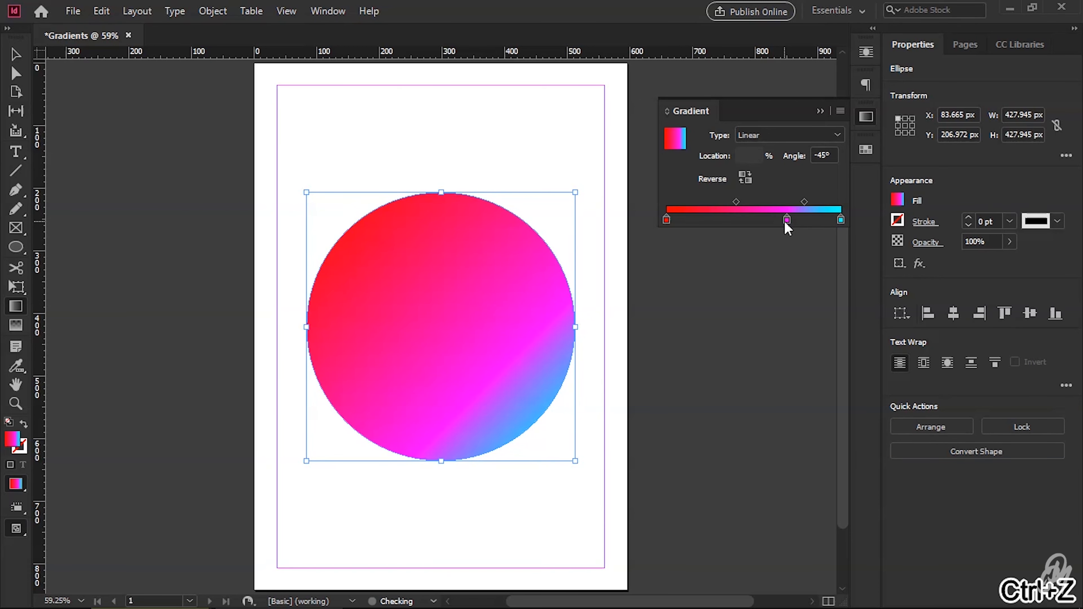
# Reposition the magenta stop slightly past the gradient's middle and adjust both midpoints, setting the magenta–cyan one to about 46%.
pyautogui.moveTo(785, 220); pyautogui.dragTo(807, 204)
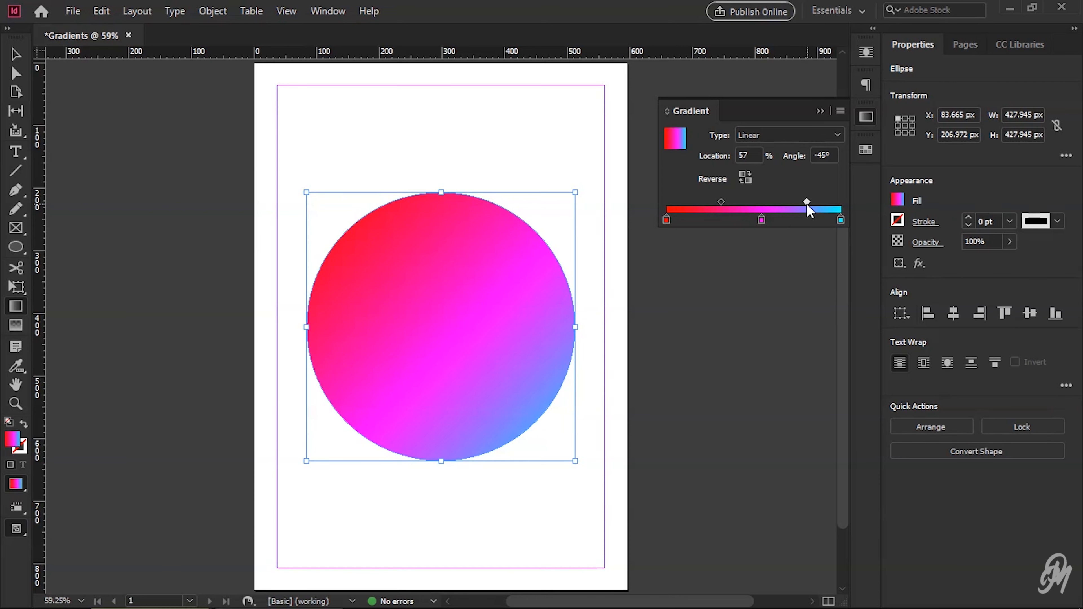
pyautogui.moveTo(721, 203); pyautogui.dragTo(729, 205)
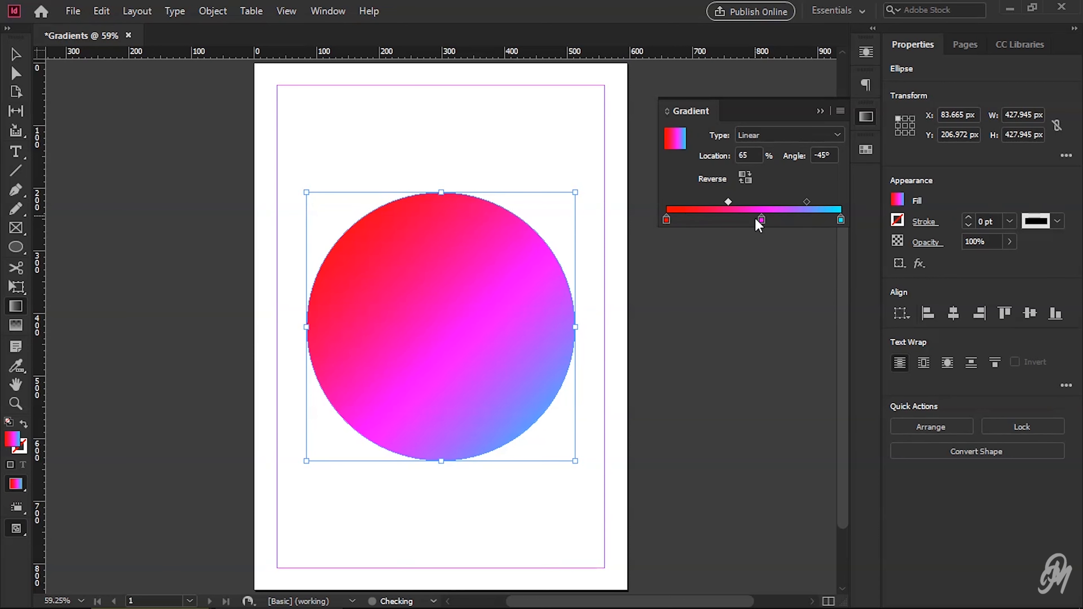
pyautogui.moveTo(770, 221); pyautogui.dragTo(783, 229)
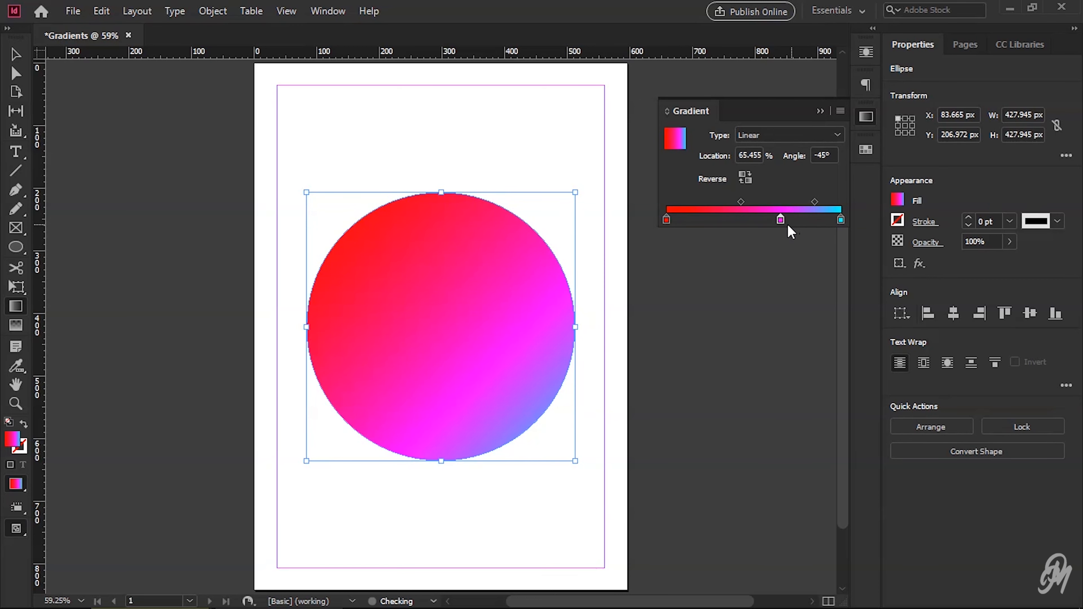
pyautogui.moveTo(743, 204); pyautogui.dragTo(723, 202)
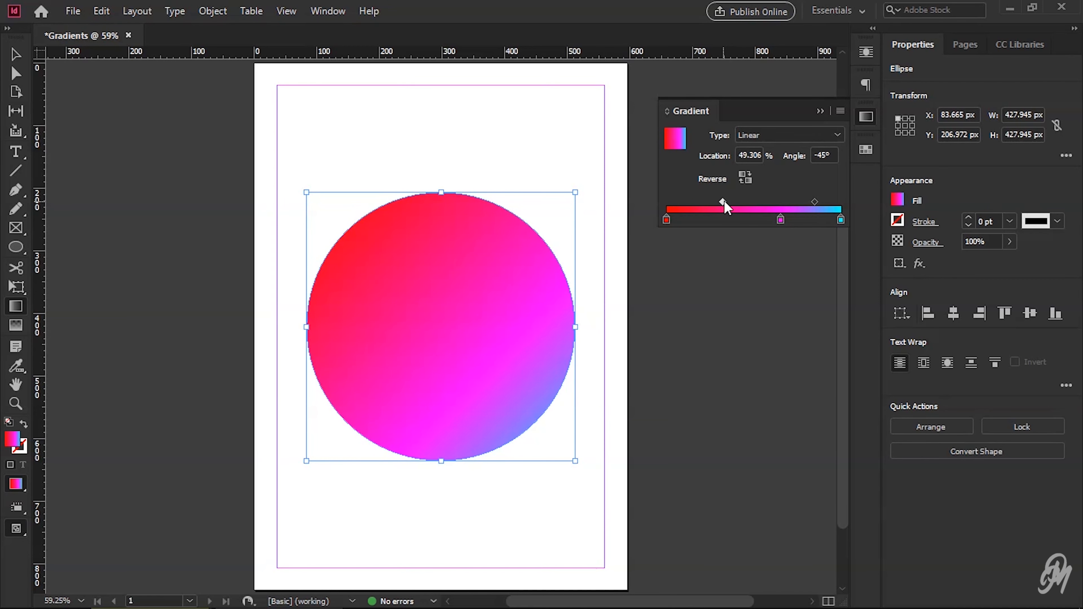
pyautogui.moveTo(780, 219); pyautogui.dragTo(804, 209)
pyautogui.click(809, 202)
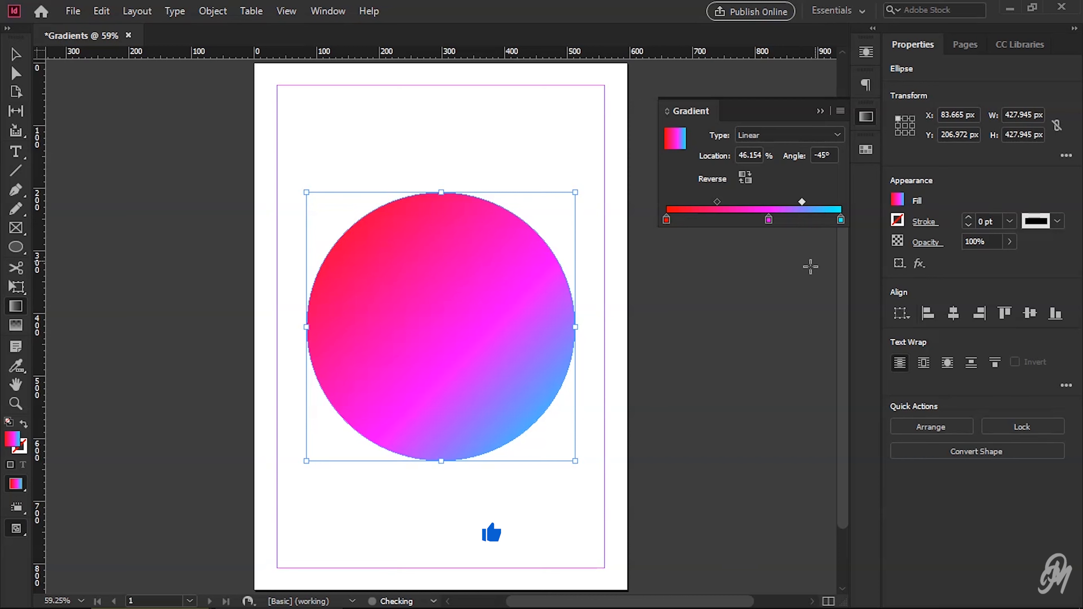
# Save the circle's red–magenta–cyan gradient as a new swatch and name it MD.
pyautogui.click(819, 113)
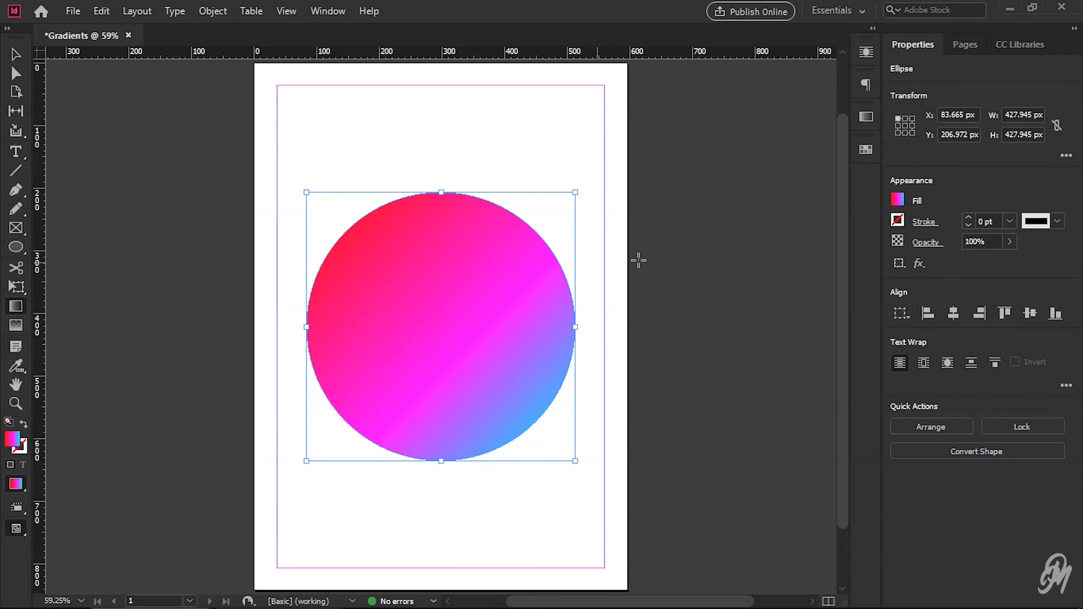
pyautogui.click(863, 150)
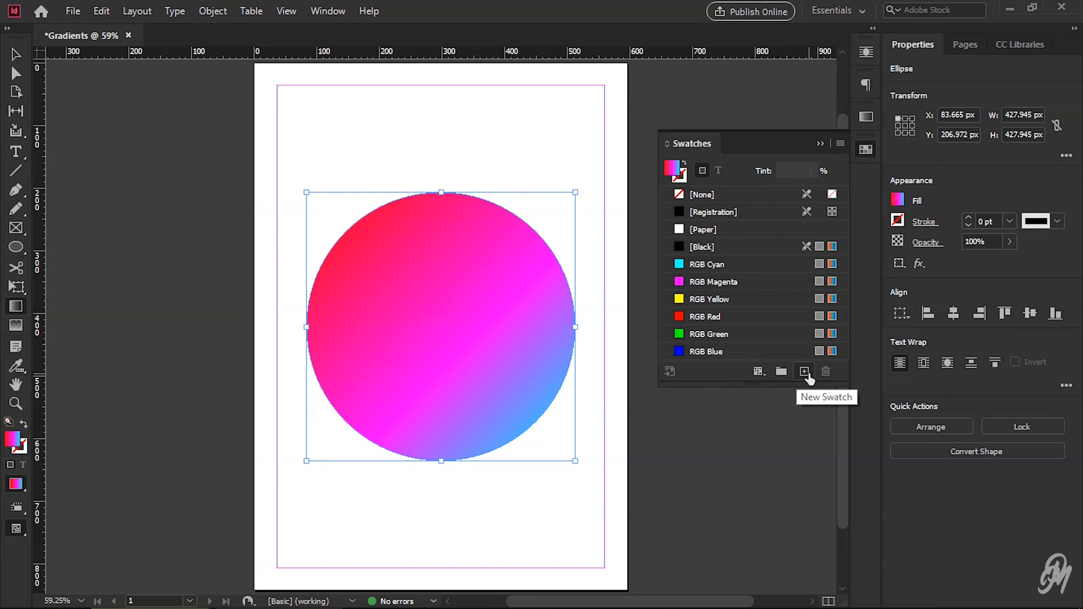
pyautogui.click(802, 372)
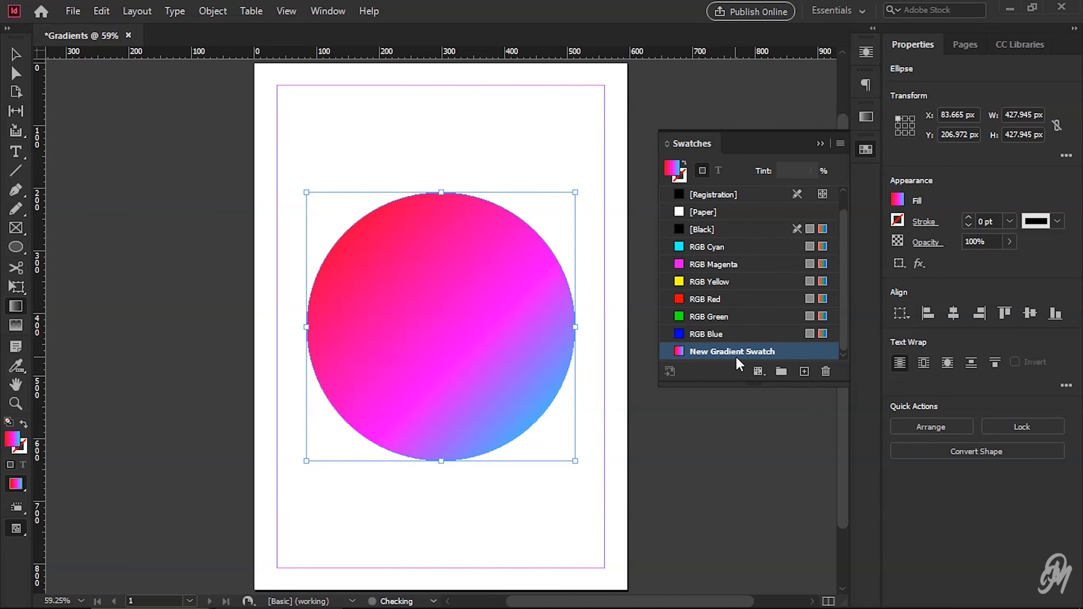
pyautogui.doubleClick(758, 350)
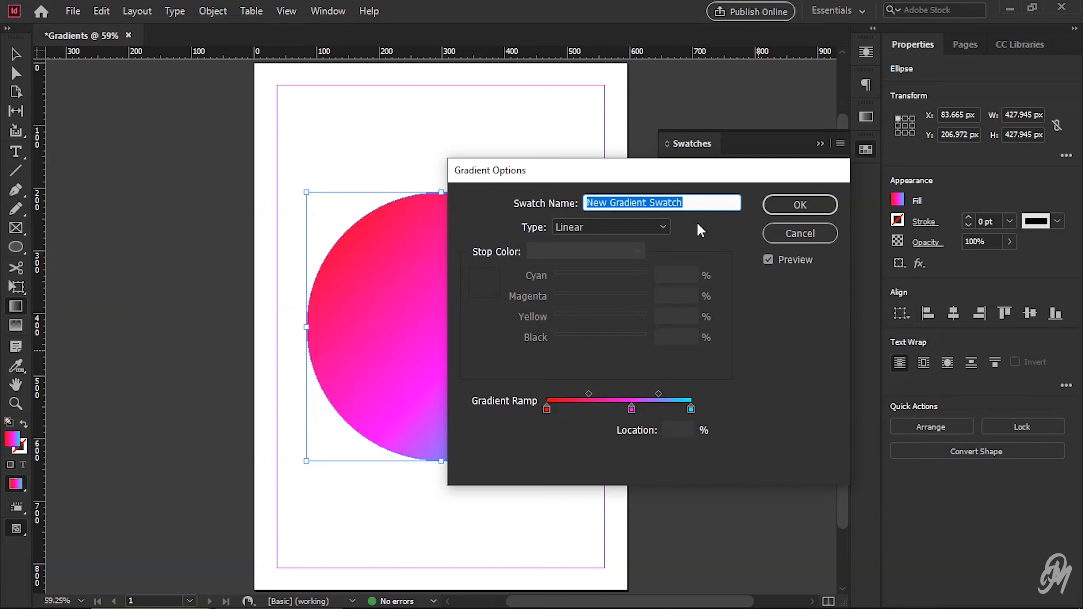
pyautogui.write('Name it as you want')
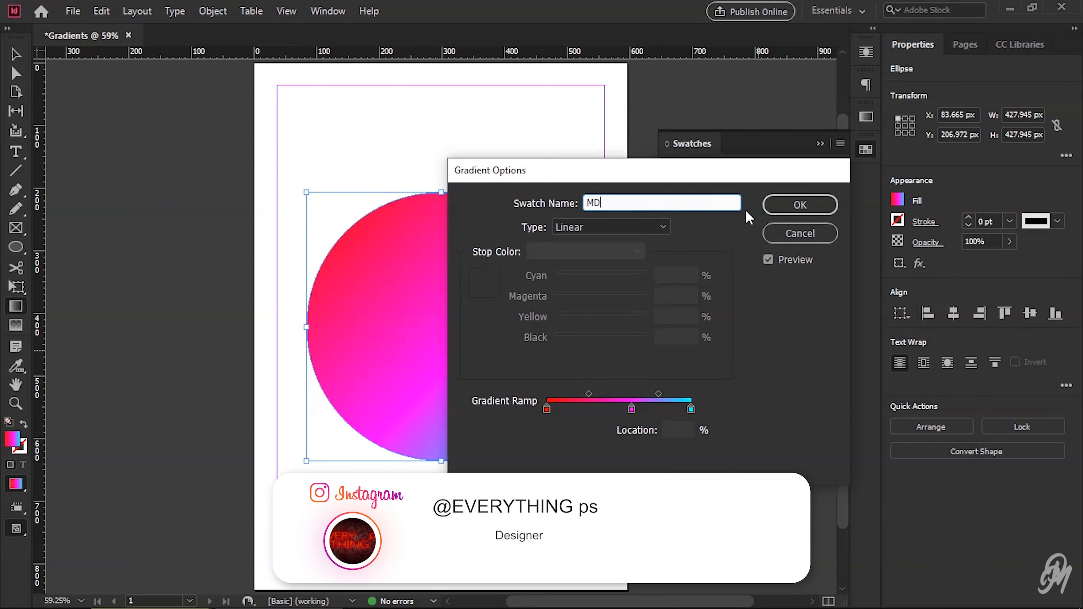
pyautogui.click(799, 206)
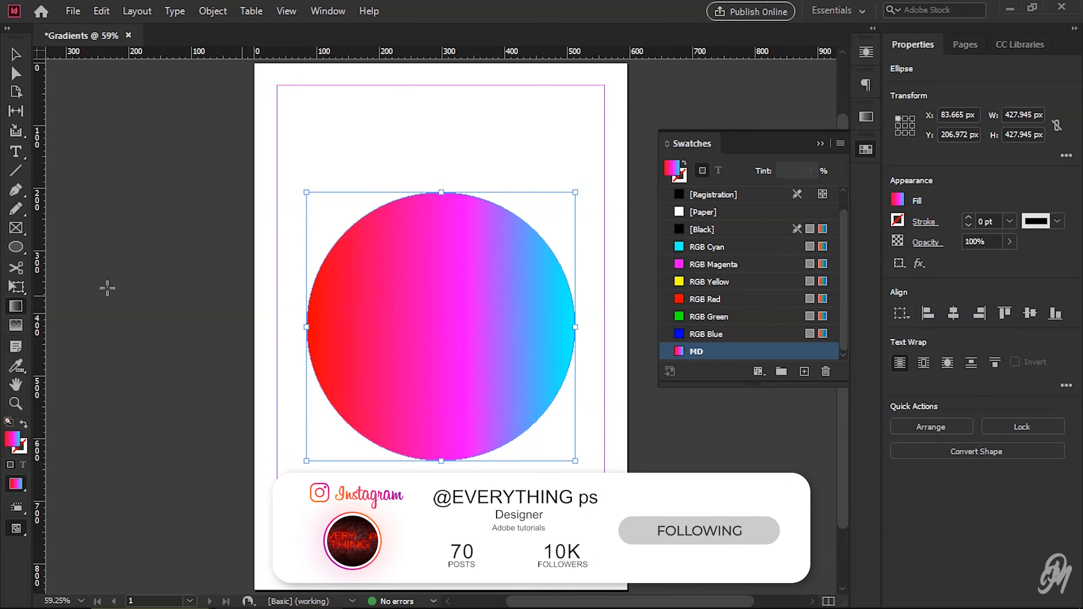
# Draw a rectangle about 436 × 110 px above the circle, inside the page margins.
pyautogui.rightClick(24, 247)
pyautogui.click(84, 264)
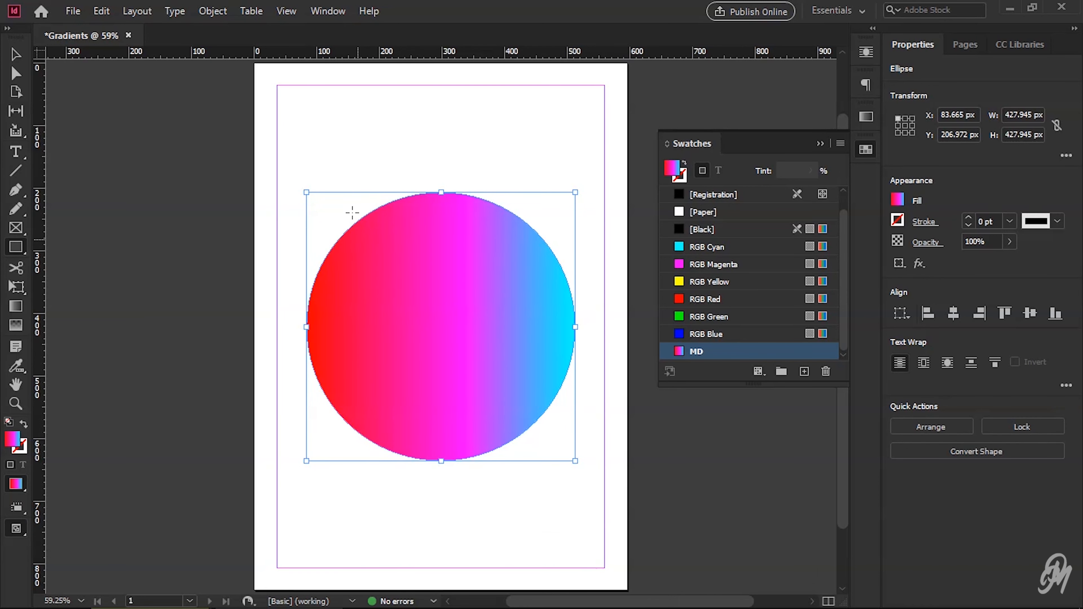
pyautogui.moveTo(315, 94); pyautogui.dragTo(587, 163)
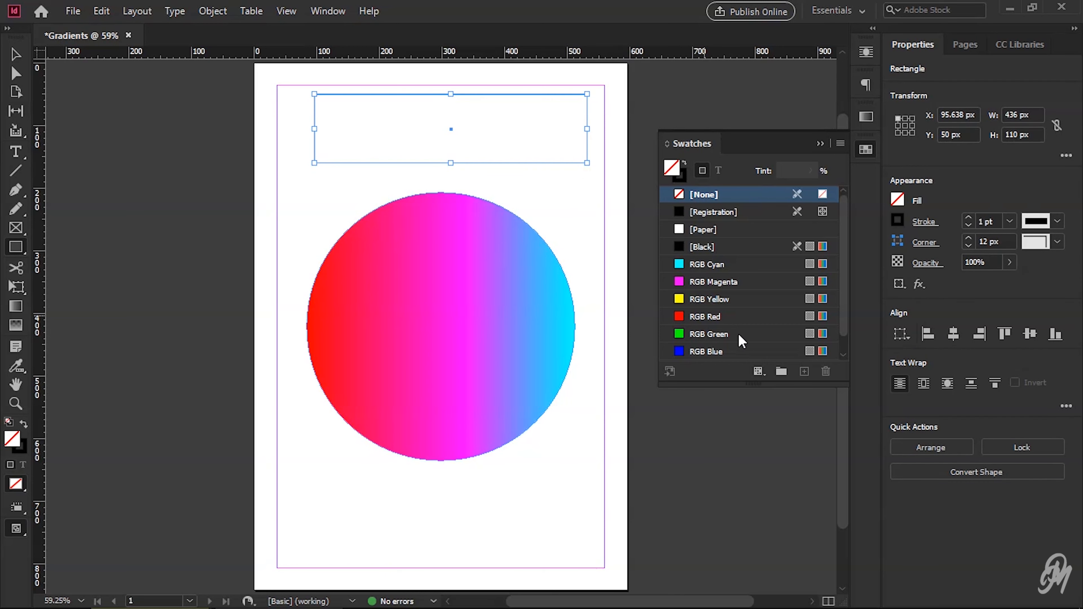
# Fill the rectangle above the circle with the saved MD gradient swatch and put the swatch list away.
pyautogui.scroll(-1, 726, 349)
pyautogui.scroll(1, 732, 324)
pyautogui.scroll(-1, 727, 310)
pyautogui.click(725, 352)
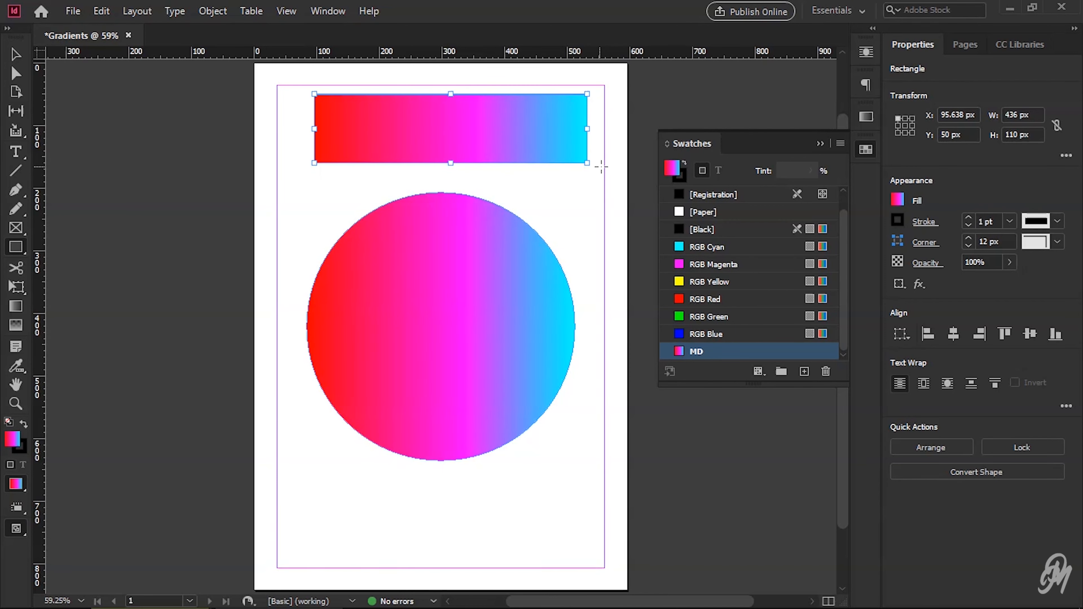
pyautogui.click(819, 143)
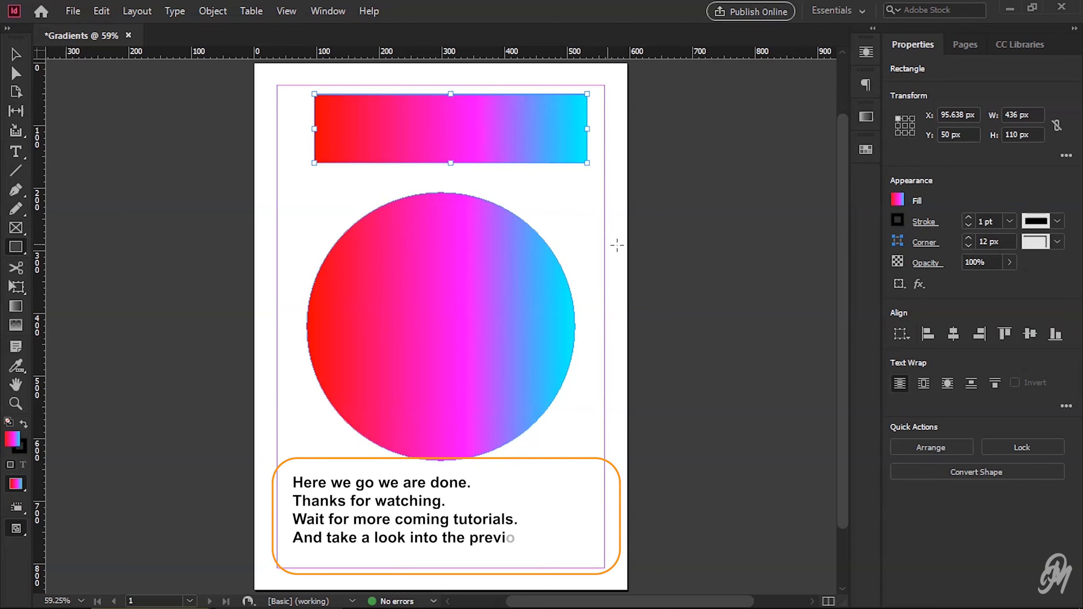